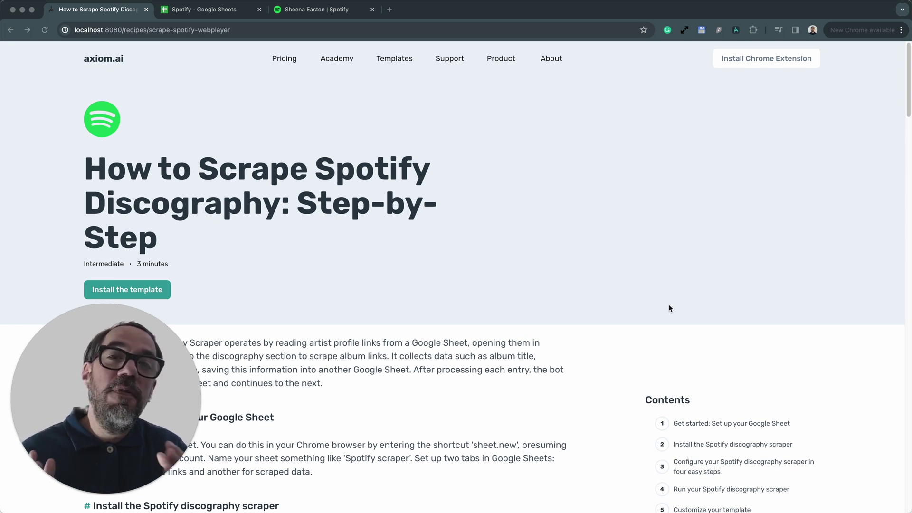
Step: Switch to the Spotify spreadsheet and examine the artist profile links on its Profiles sheet
scroll(670, 251, down, 1)
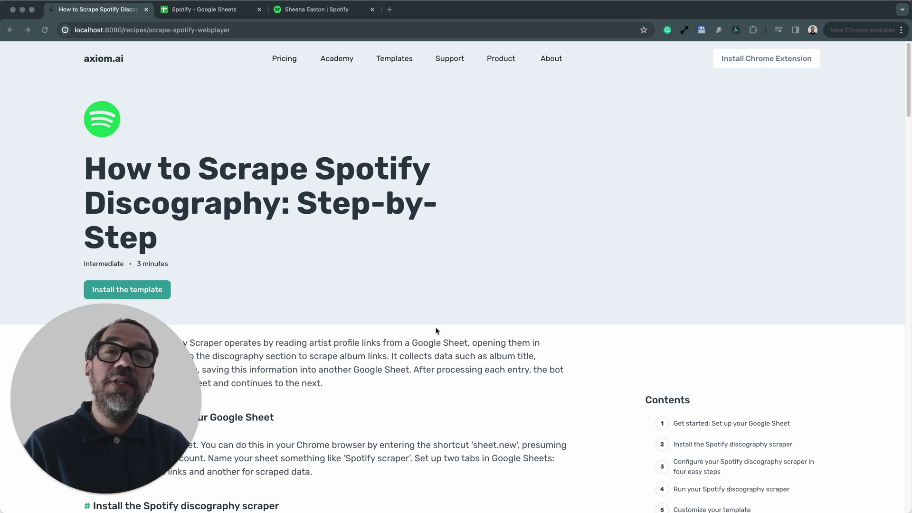
click(220, 14)
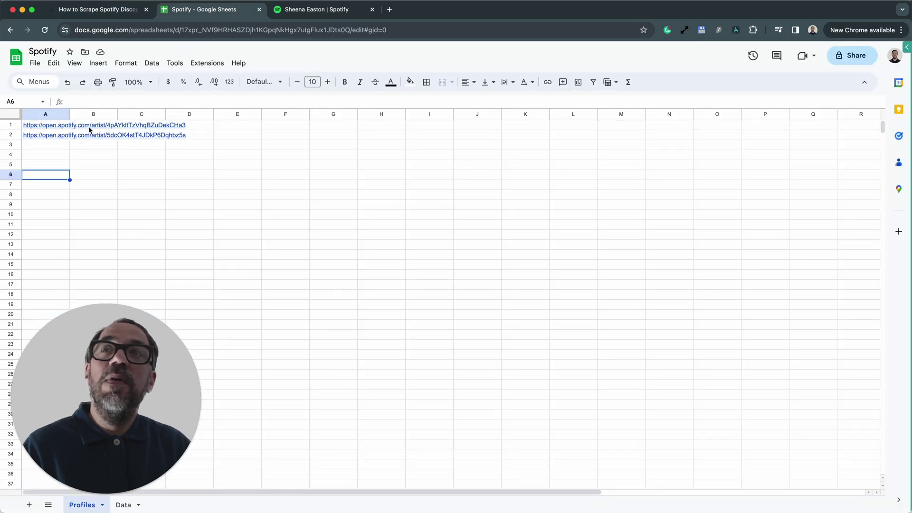
mouse_move(57, 136)
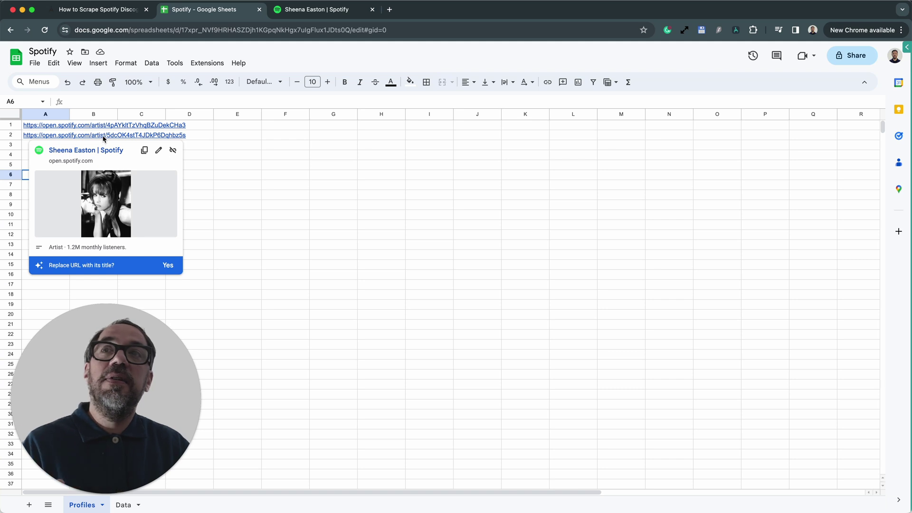
Step: Examine the Sheena Easton artist page on Spotify, including the full discography and its albums, and return to the spreadsheet
click(287, 13)
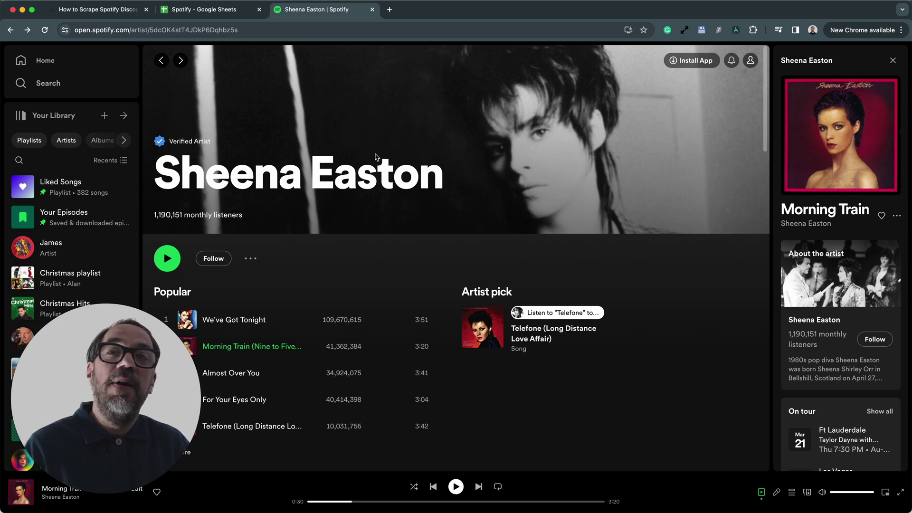
scroll(240, 239, down, 5)
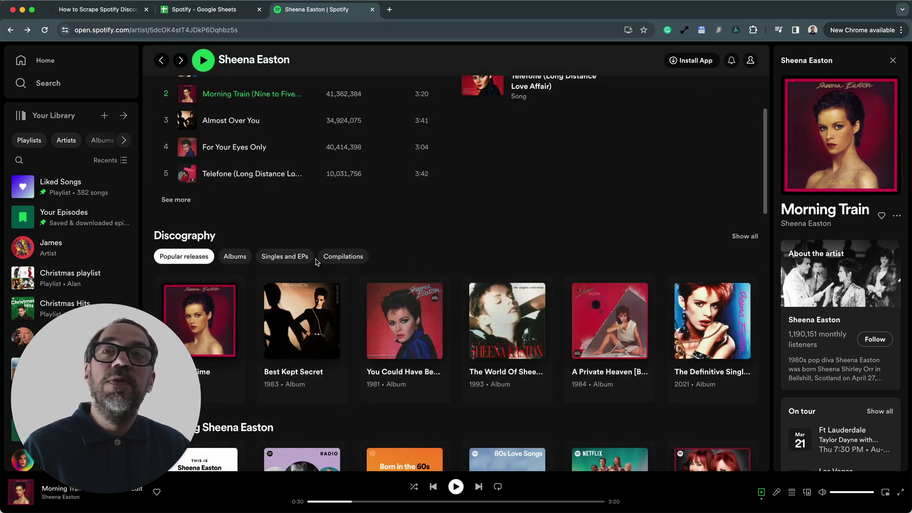
click(201, 236)
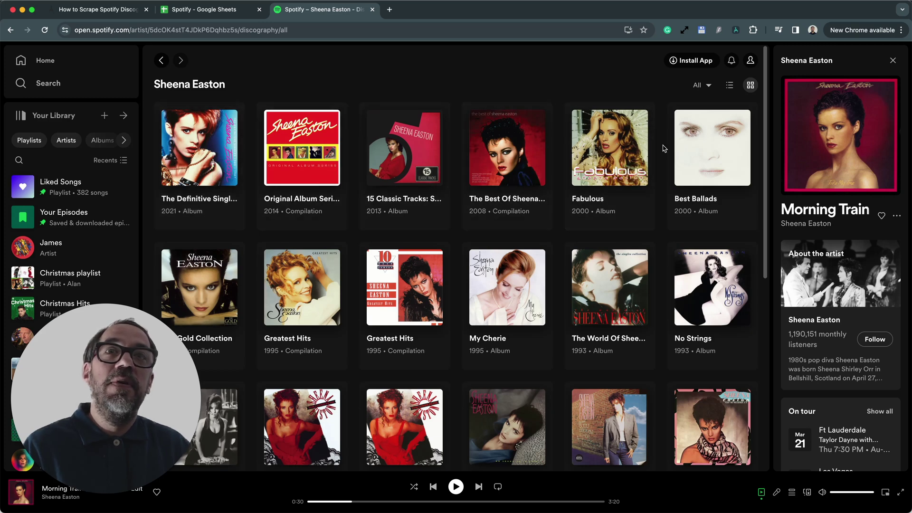
click(210, 210)
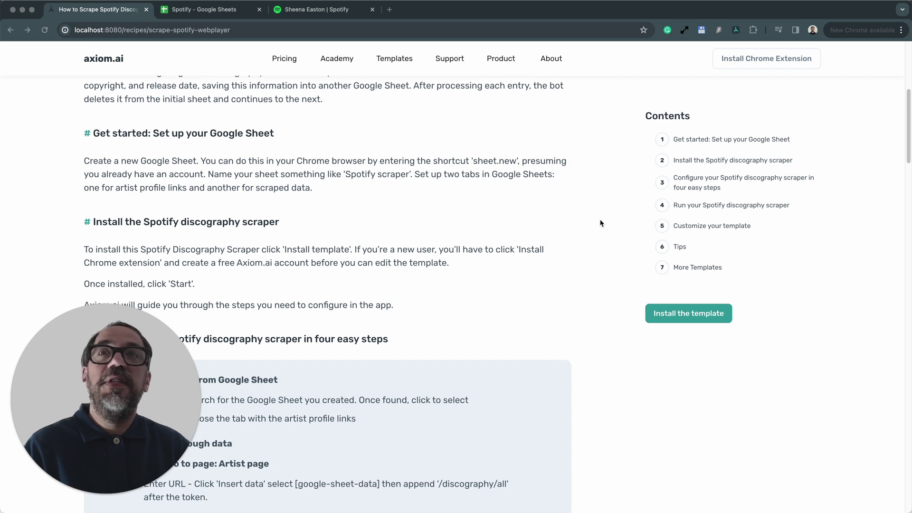
click(223, 14)
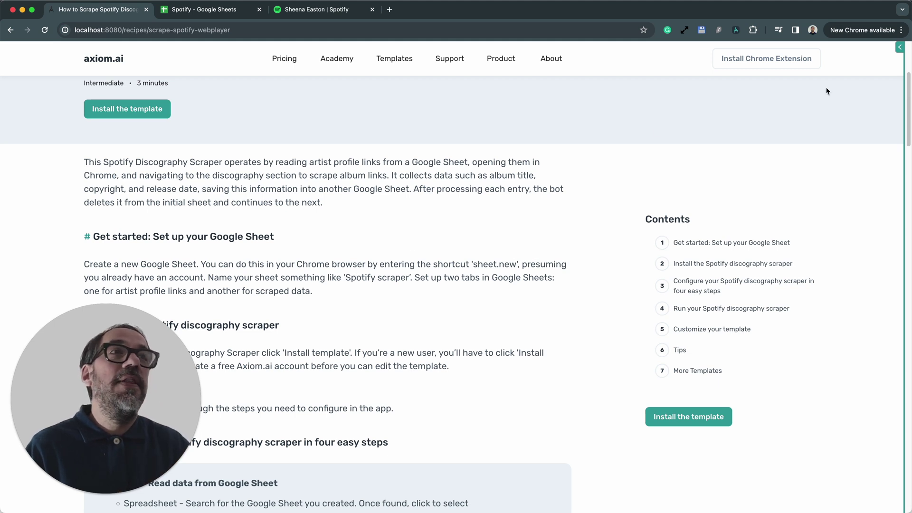
Step: In the Spotify Album Data Scraper template, set step 1 to read from the Profiles sheet of the Spotify spreadsheet
click(896, 64)
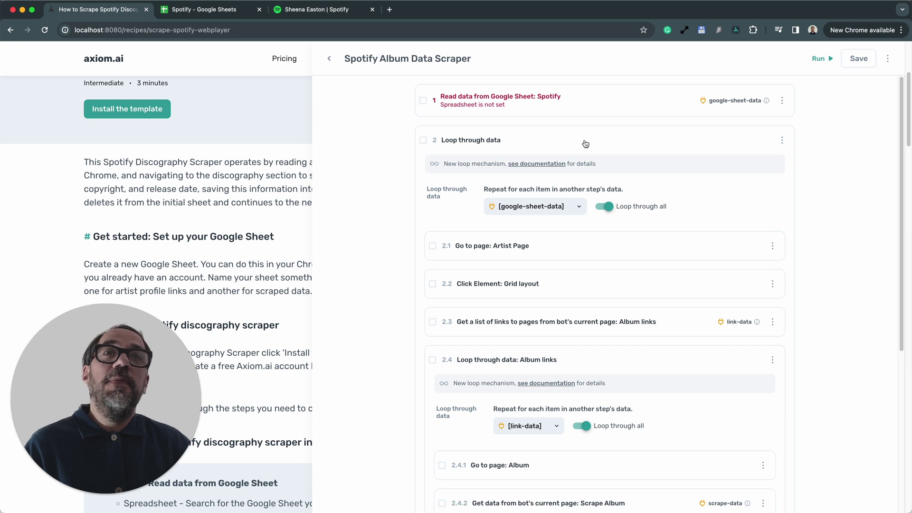
click(583, 108)
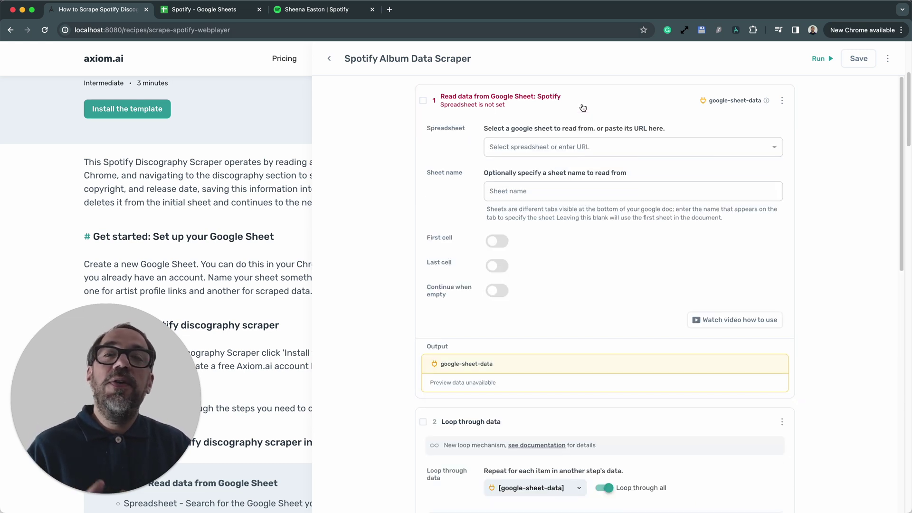
click(590, 148)
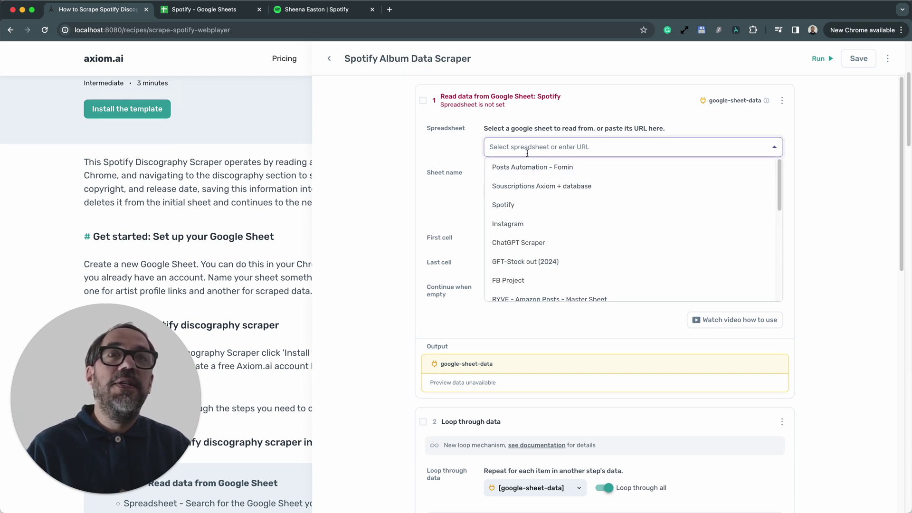
click(513, 204)
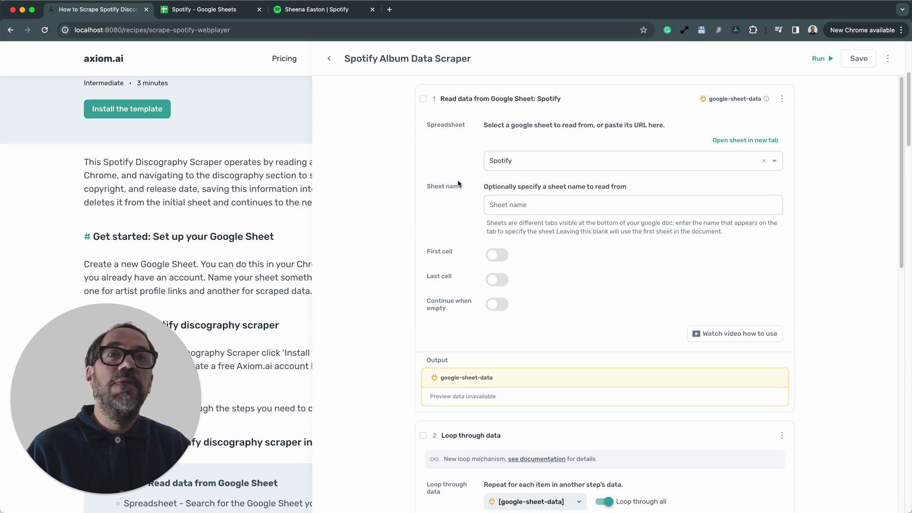
click(524, 211)
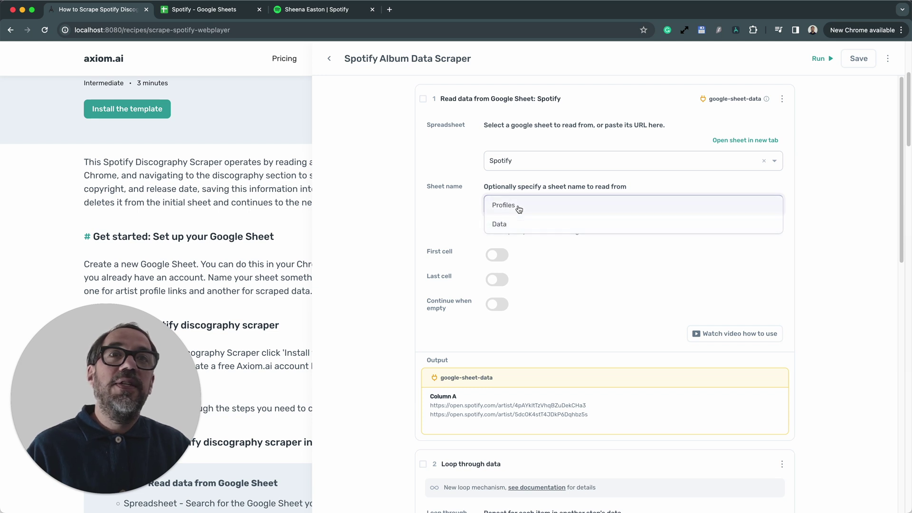
click(518, 209)
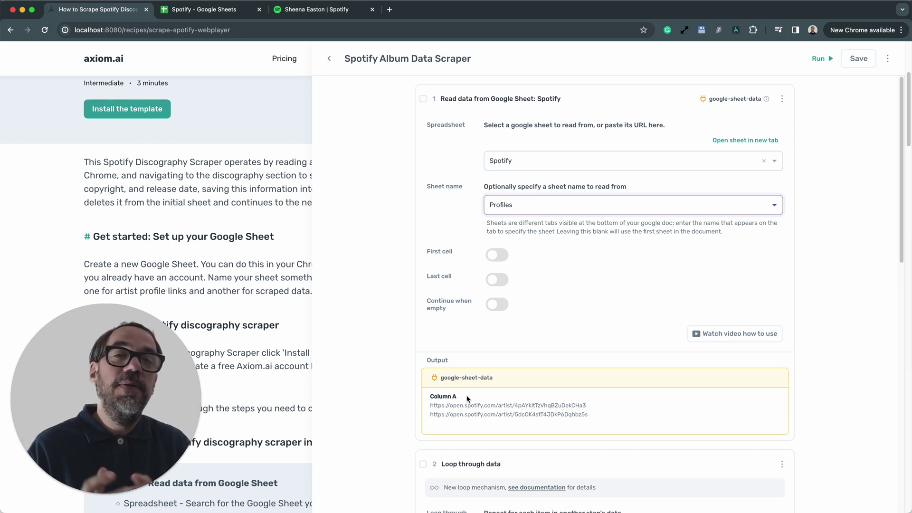
click(629, 95)
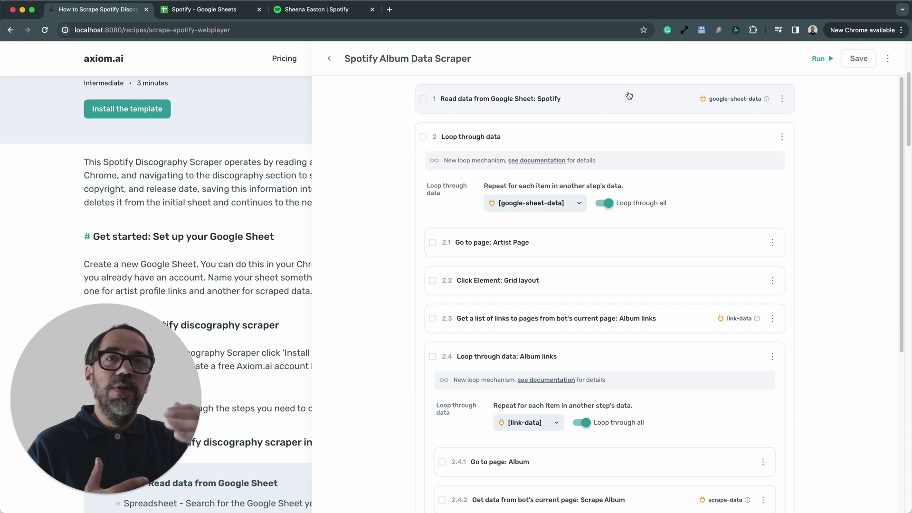
Step: In the Artist Page step 2.1, insert column A of google-sheet-data ahead of /discography/all in the URL
click(556, 241)
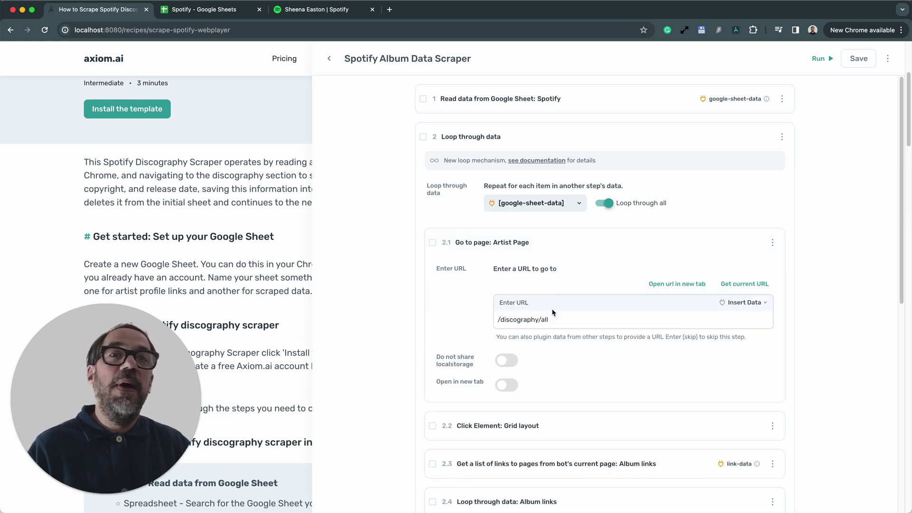
scroll(557, 313, down, 1)
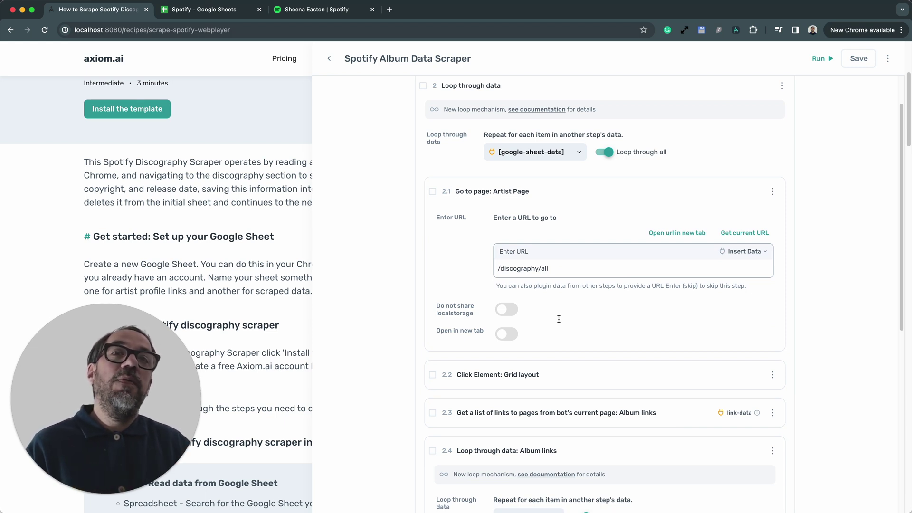
click(562, 271)
key(super+a)
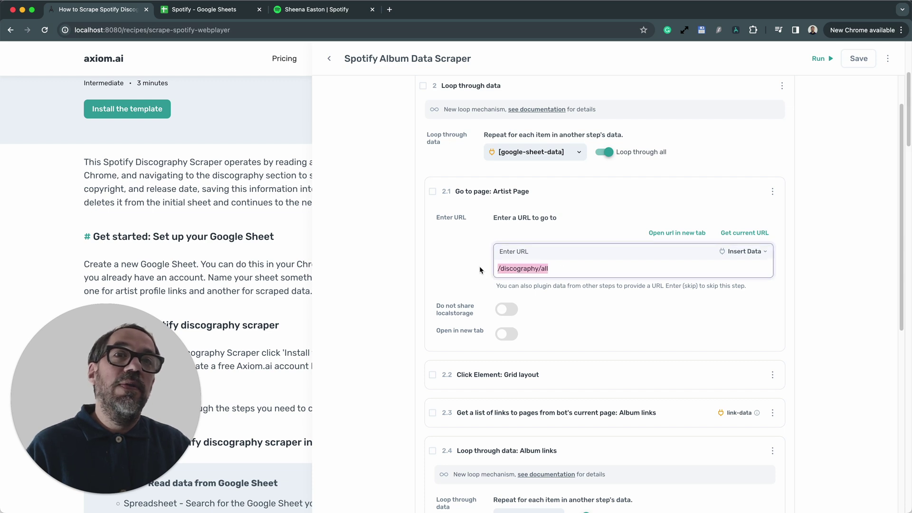
click(568, 305)
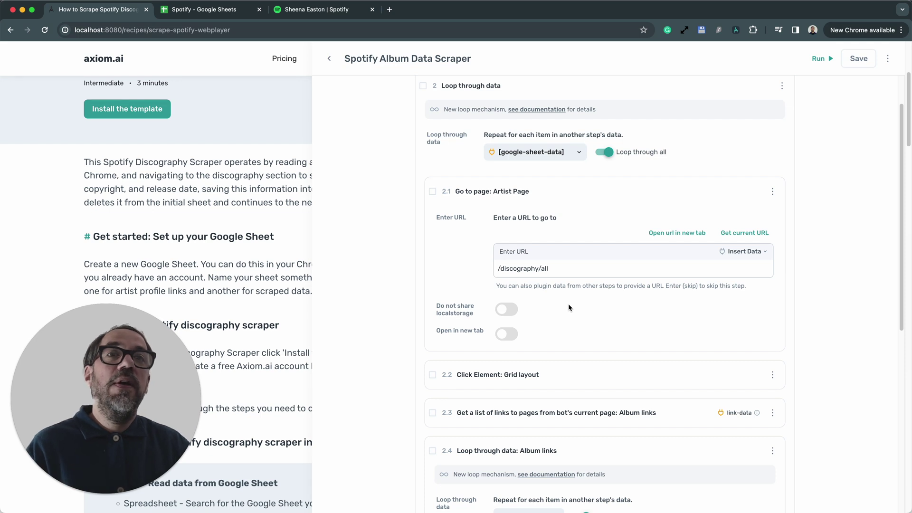
click(532, 269)
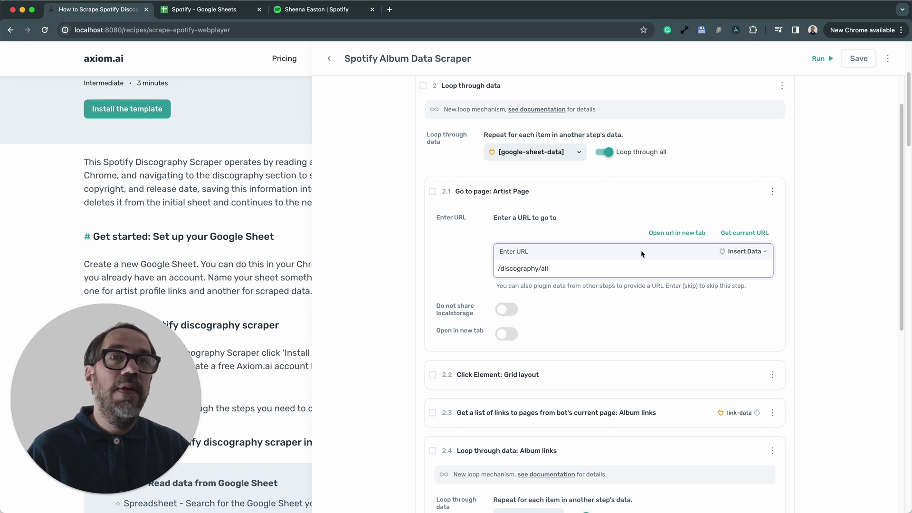
click(735, 251)
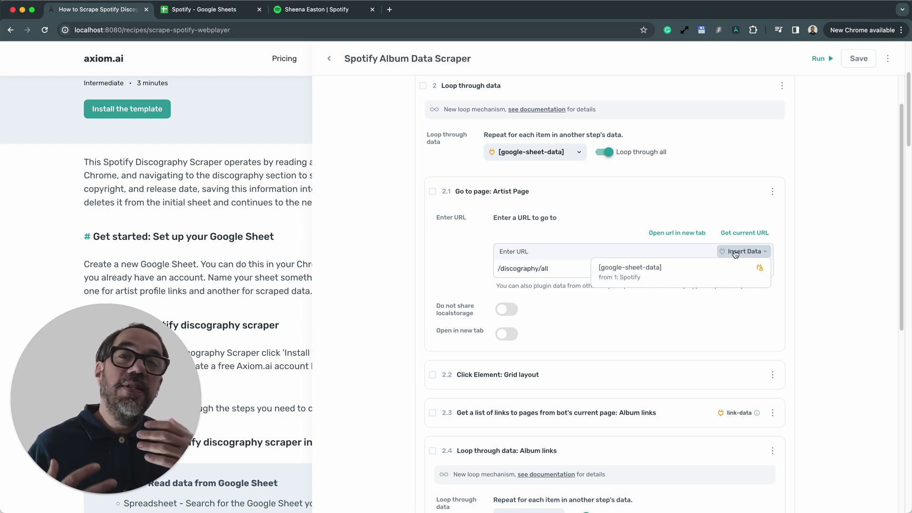
click(714, 263)
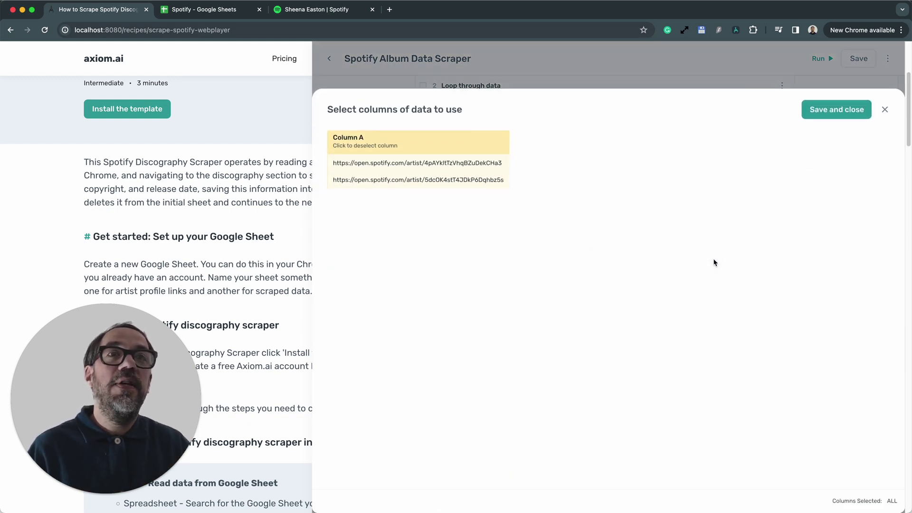
click(817, 110)
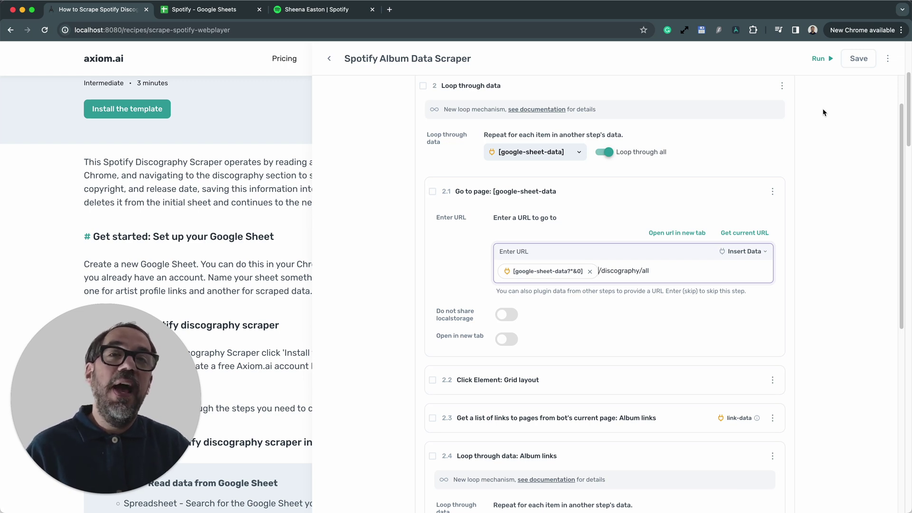
click(663, 190)
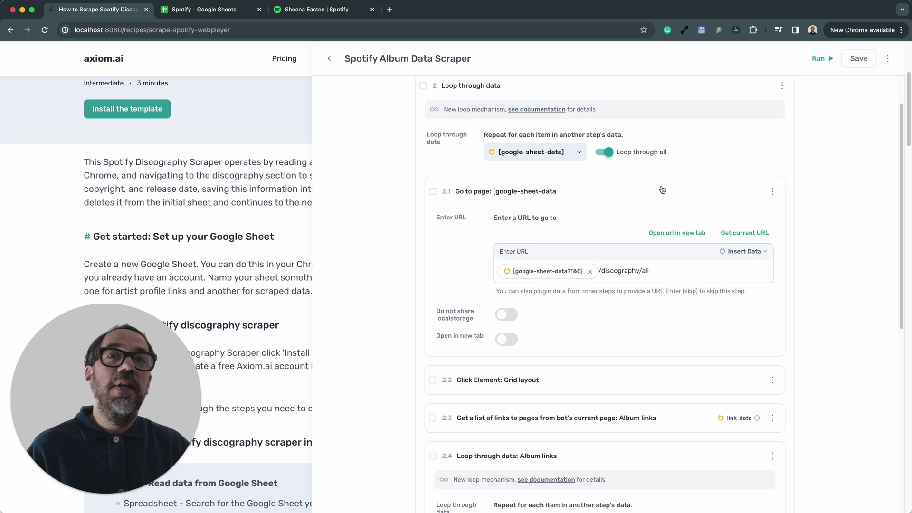
click(662, 190)
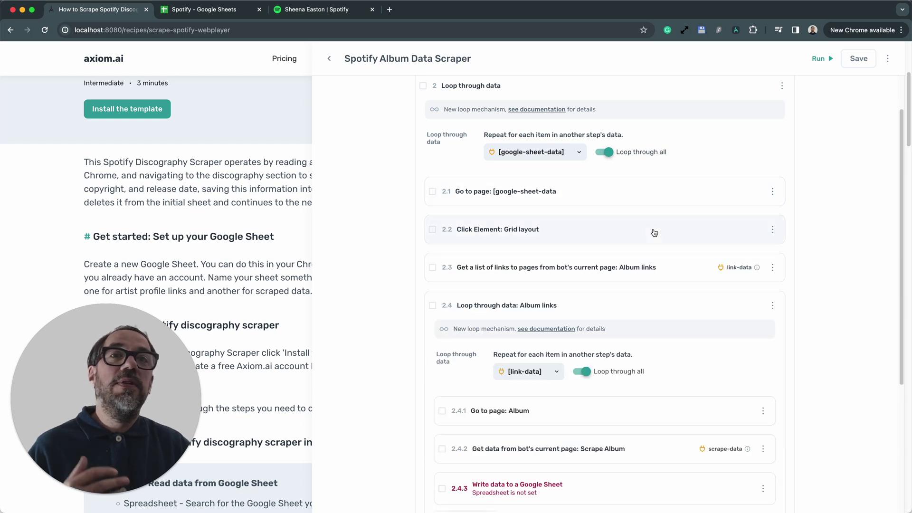
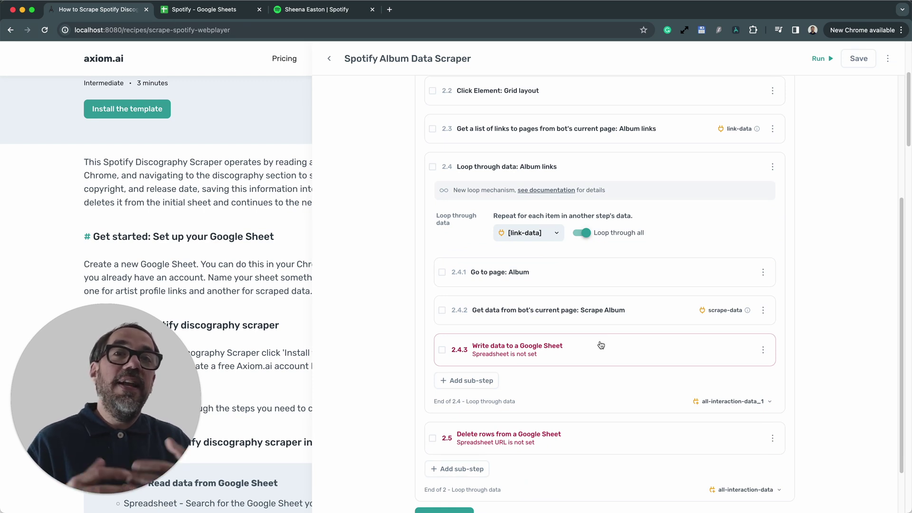
Step: Set step 2.4.3, Write data to a Google Sheet, to write to the Data sheet of the Spotify spreadsheet
click(626, 356)
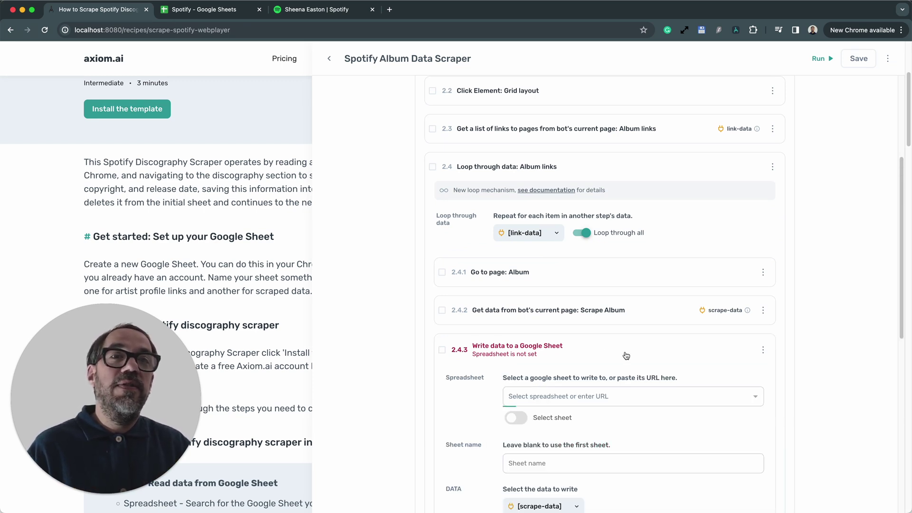
scroll(617, 363, down, 3)
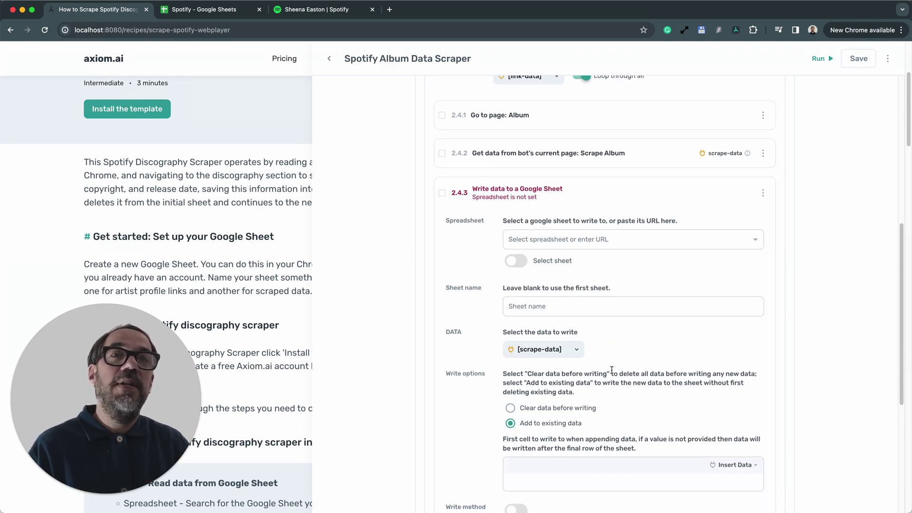
click(617, 239)
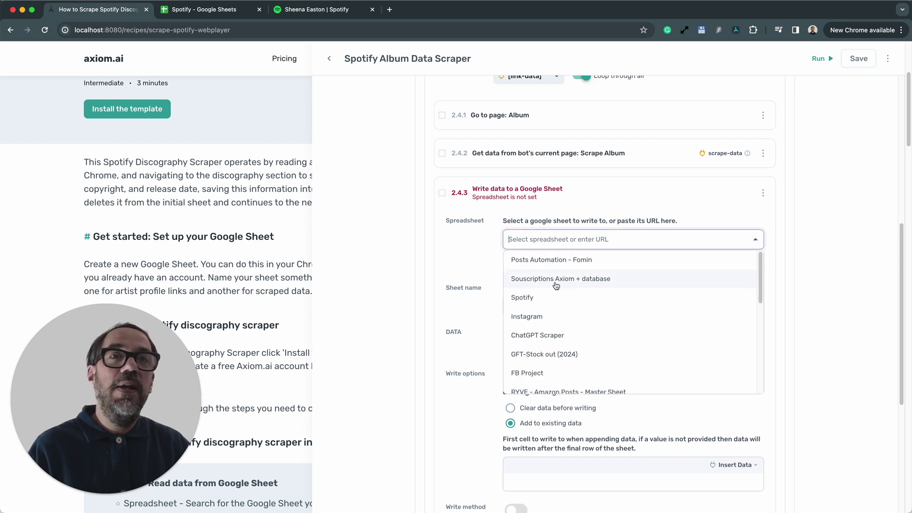
click(488, 225)
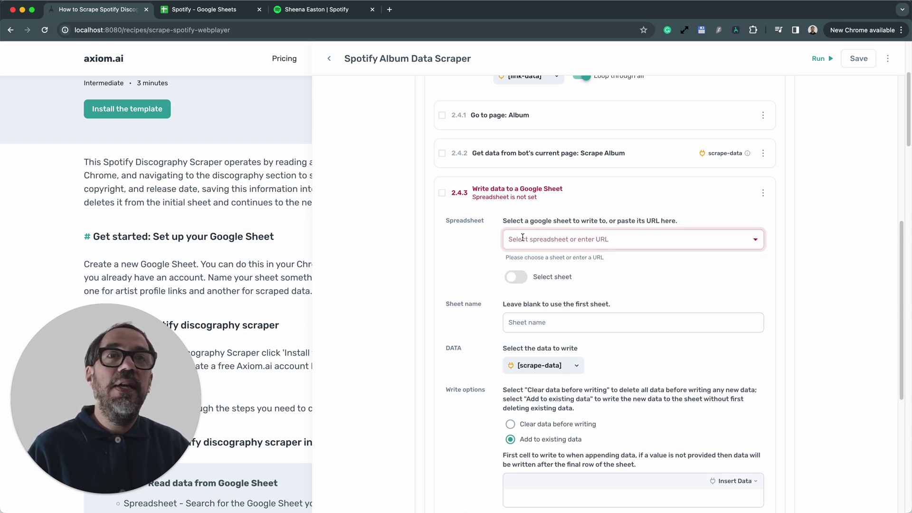
click(523, 237)
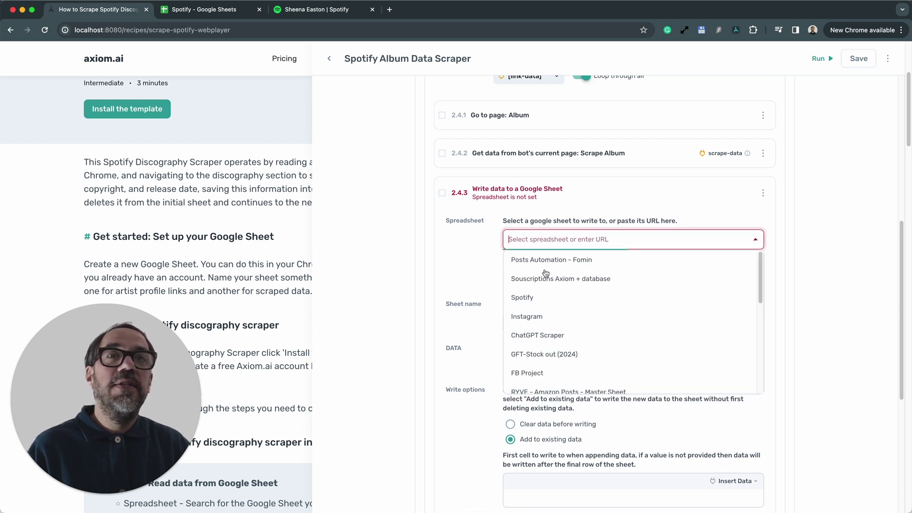
click(538, 298)
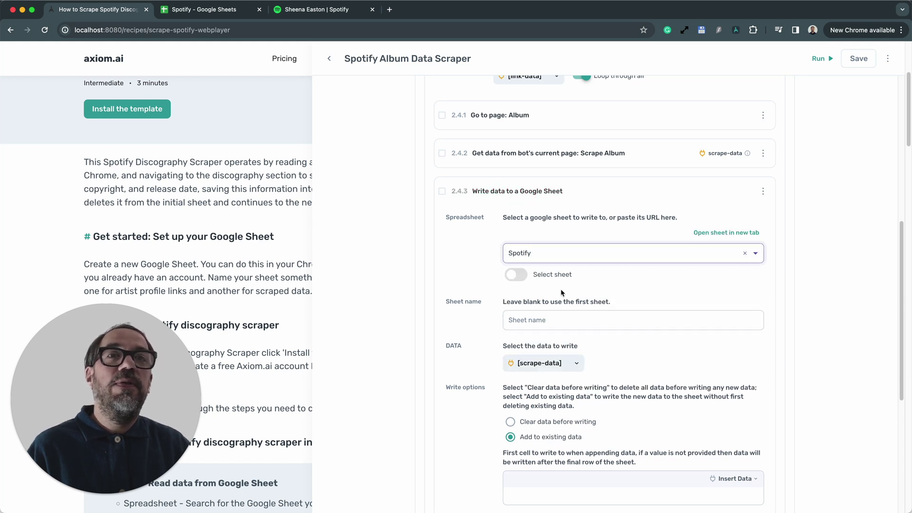
click(570, 318)
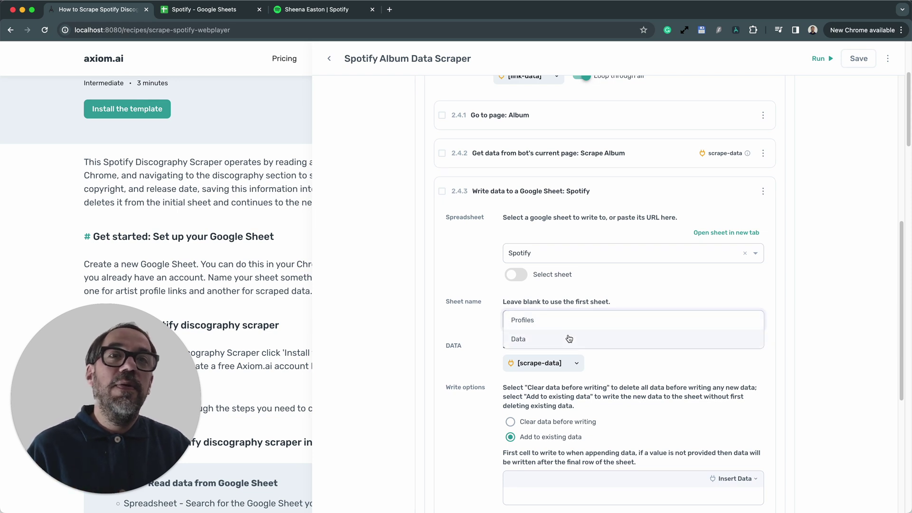
click(569, 338)
click(590, 343)
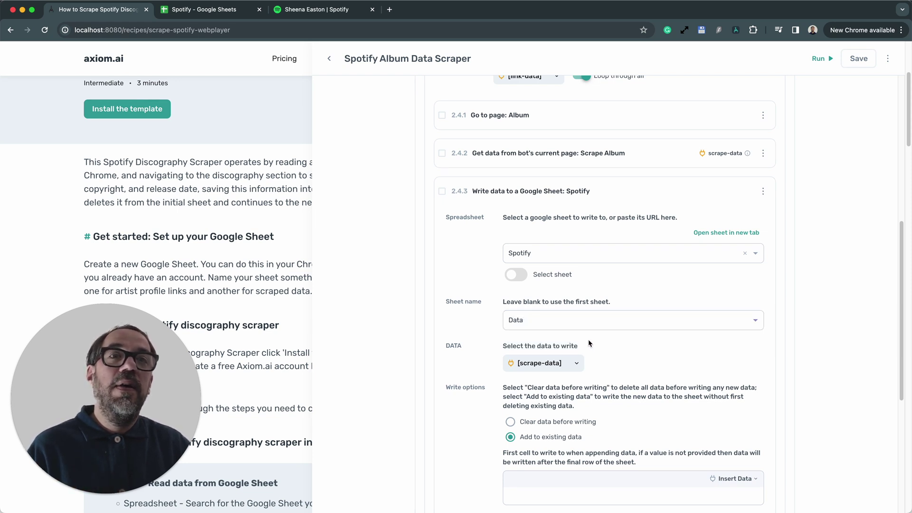
Step: In step 2.4.3, choose scrape-data as the data to write, review the write options and collapse the step
click(576, 368)
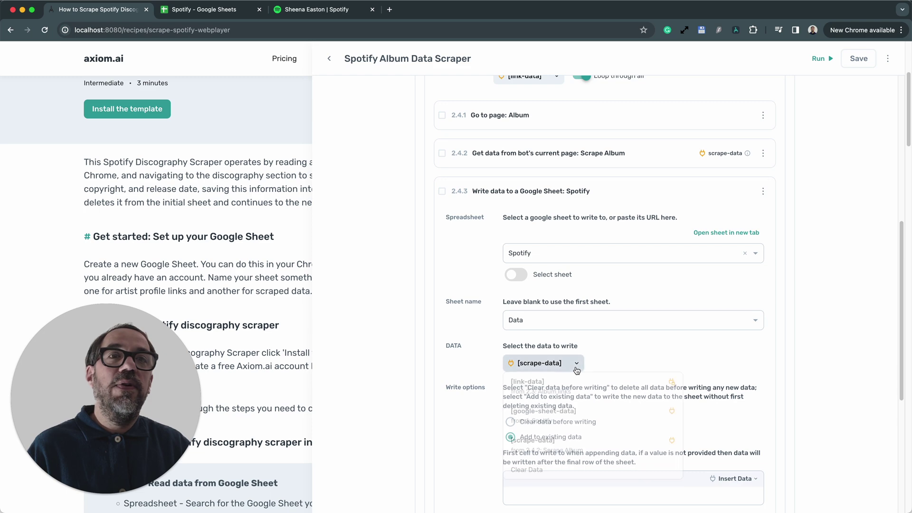
click(536, 454)
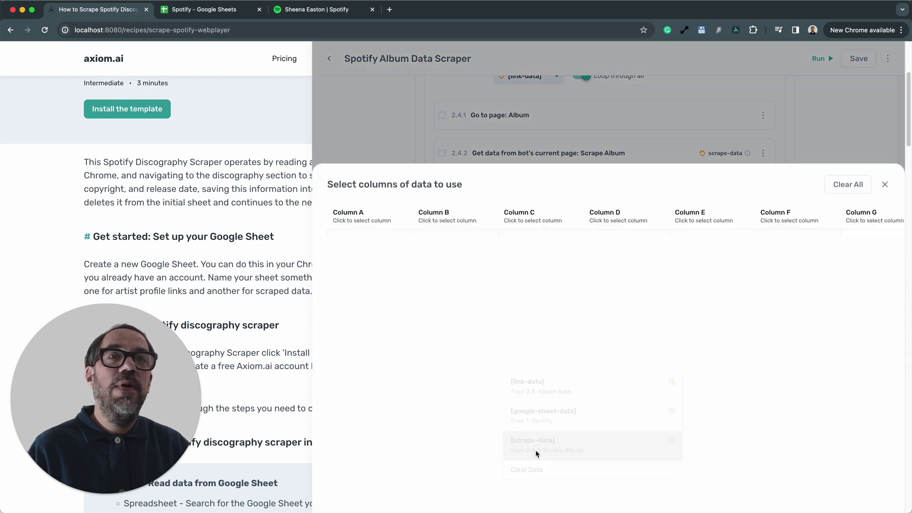
click(882, 109)
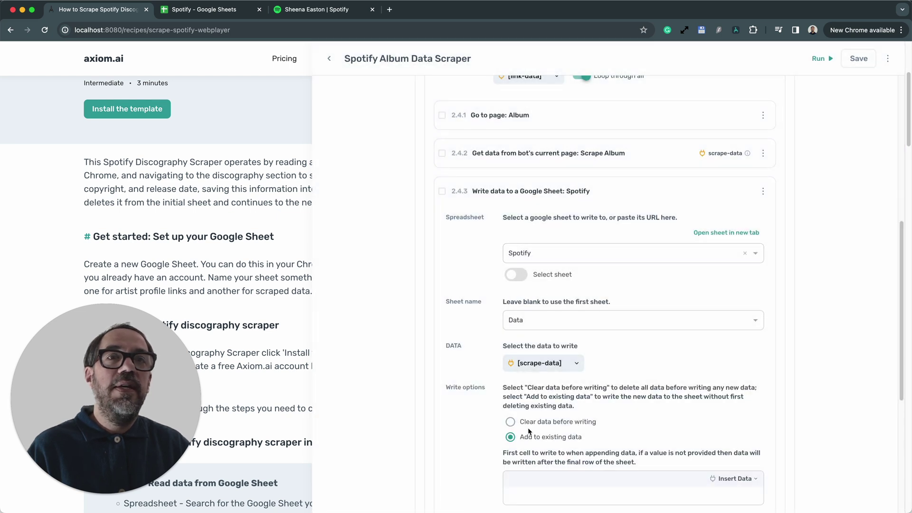
scroll(529, 431, down, 3)
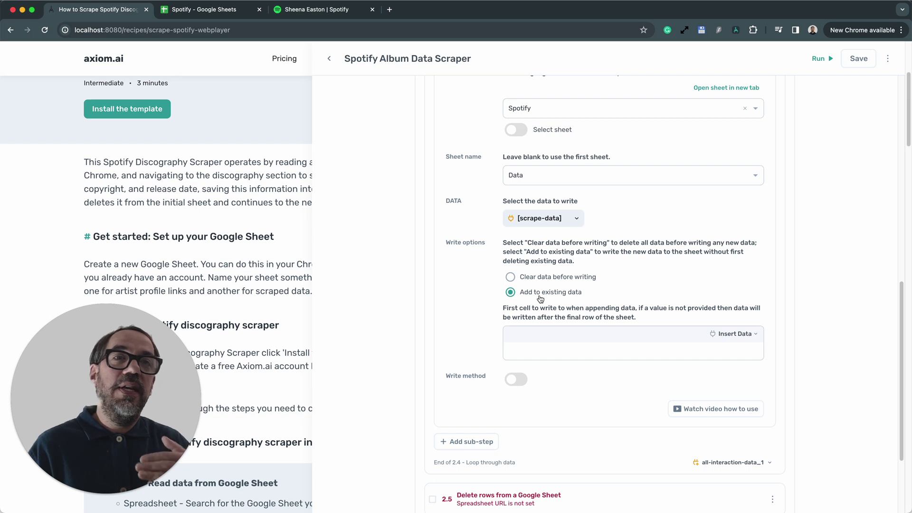
scroll(523, 297, up, 3)
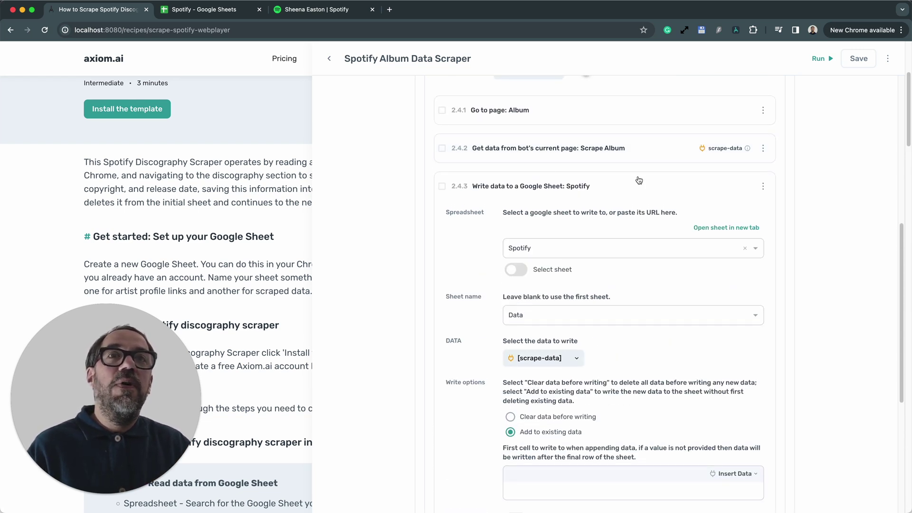
click(643, 184)
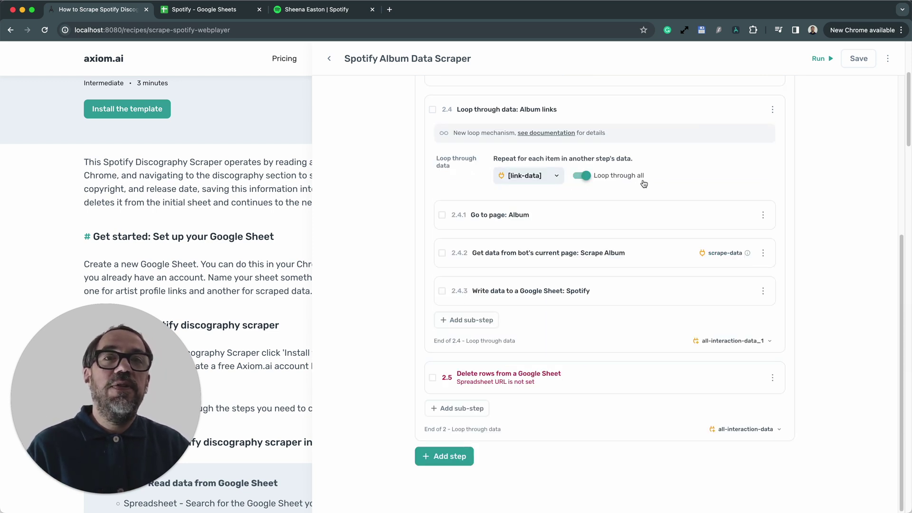
Step: Set step 2.5, Delete rows from a Google Sheet, to delete from the Profiles sheet of the Spotify spreadsheet and collapse it
click(612, 375)
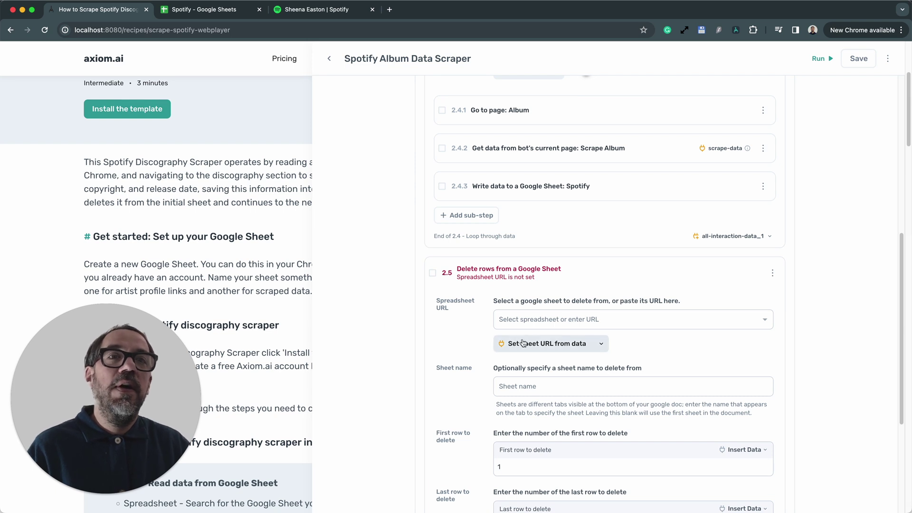
scroll(639, 346, down, 2)
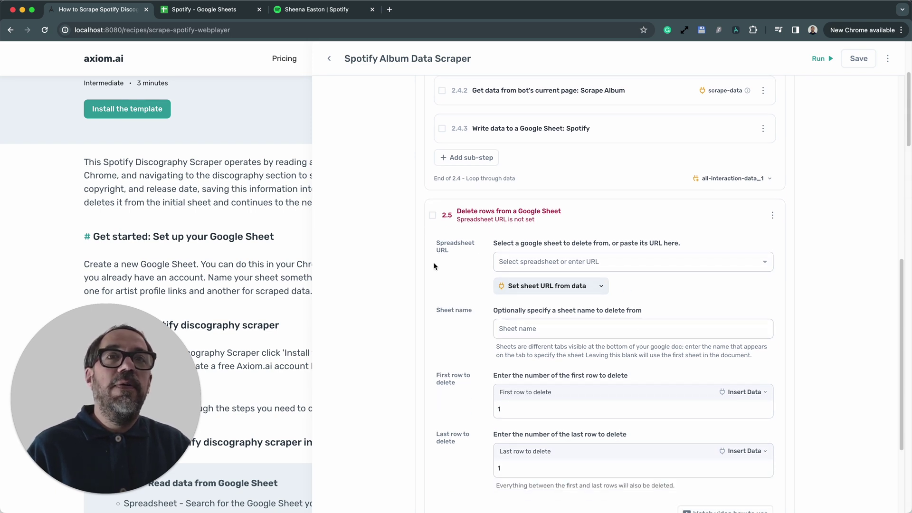
click(561, 261)
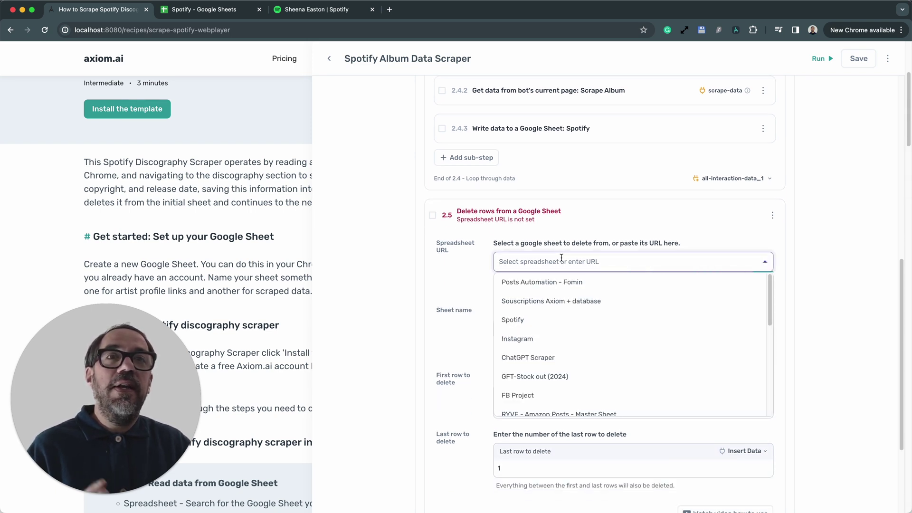
click(527, 320)
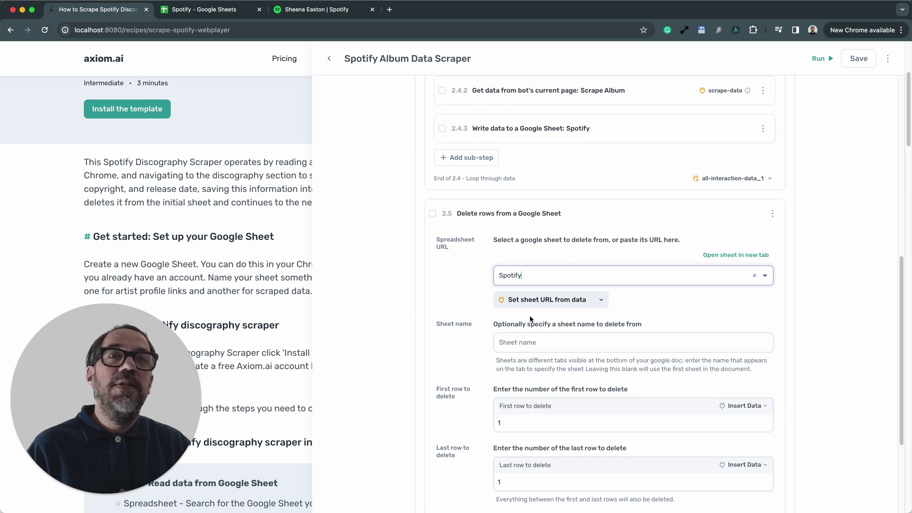
click(531, 349)
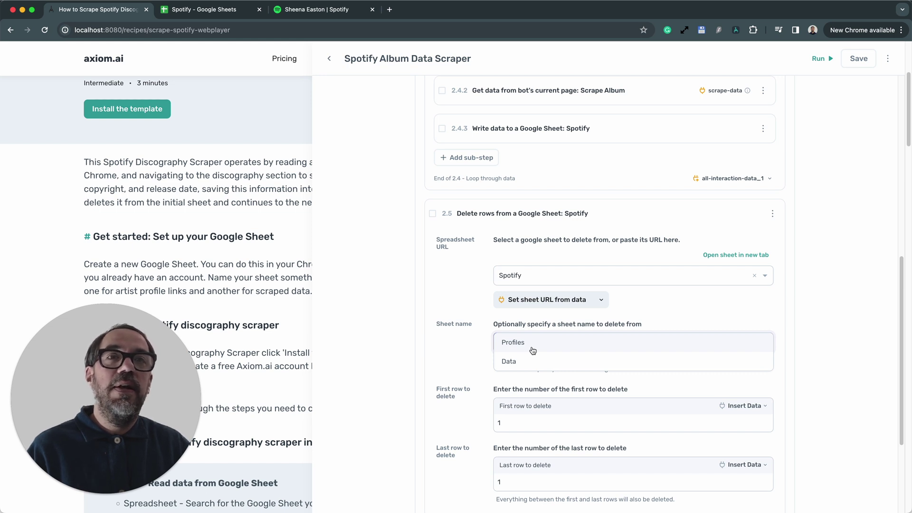
click(532, 351)
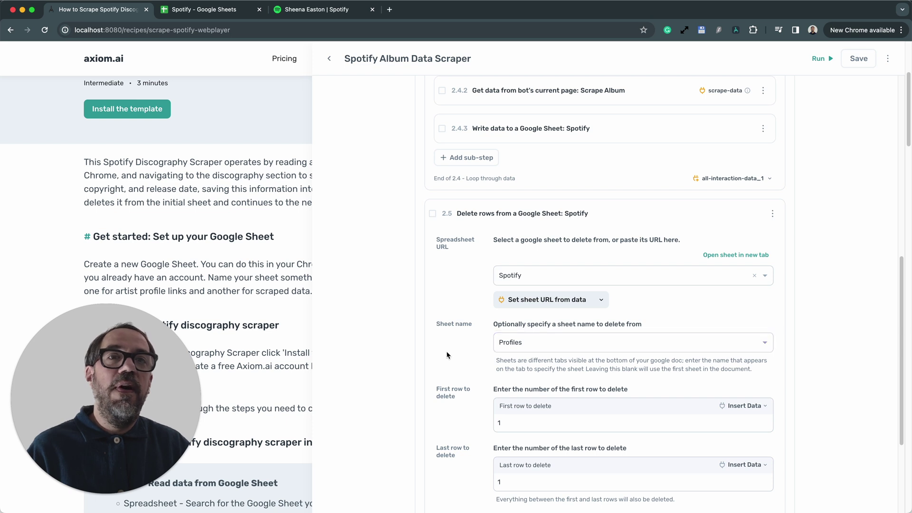
scroll(449, 353, down, 3)
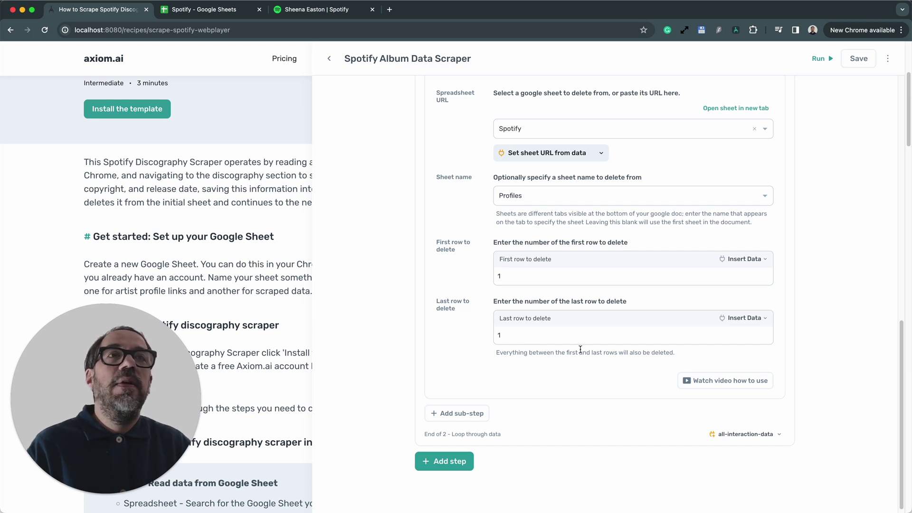
scroll(581, 349, up, 5)
click(619, 325)
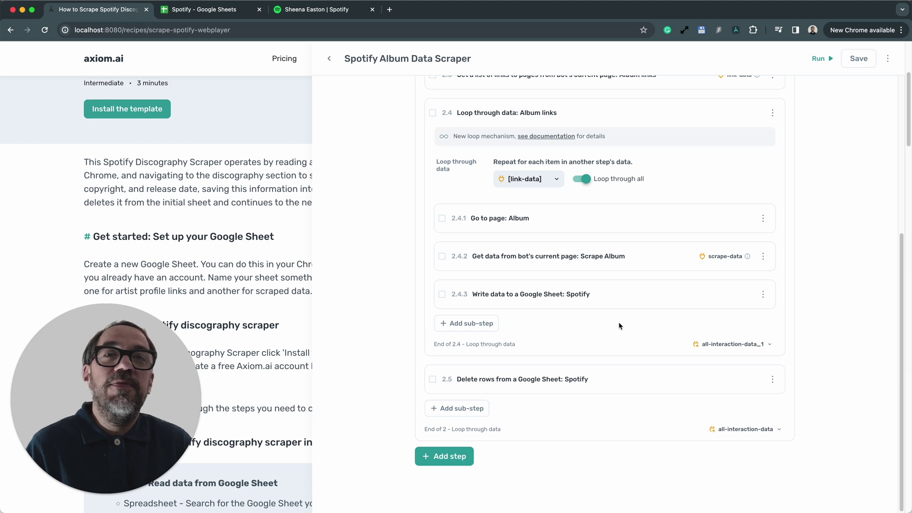
Step: Review the template's steps and run the Spotify Album Data Scraper in the cloud
scroll(515, 362, up, 5)
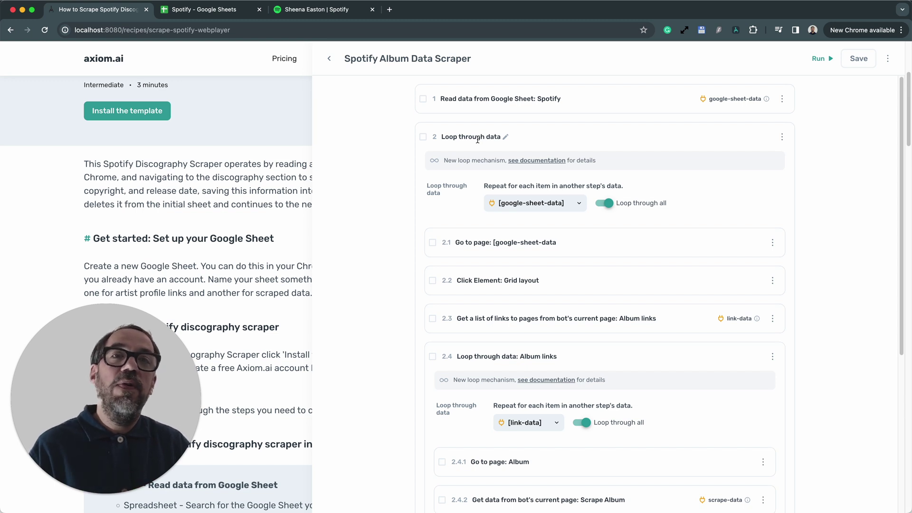
scroll(510, 297, down, 3)
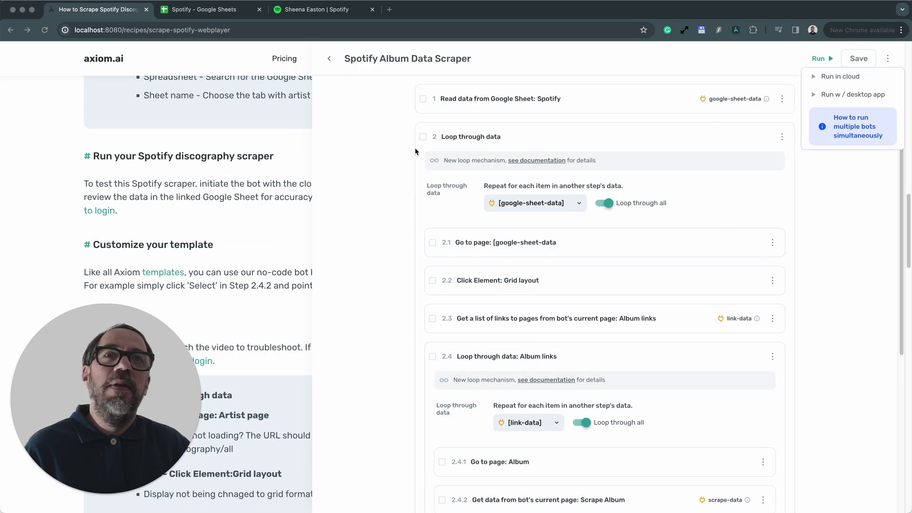
click(305, 49)
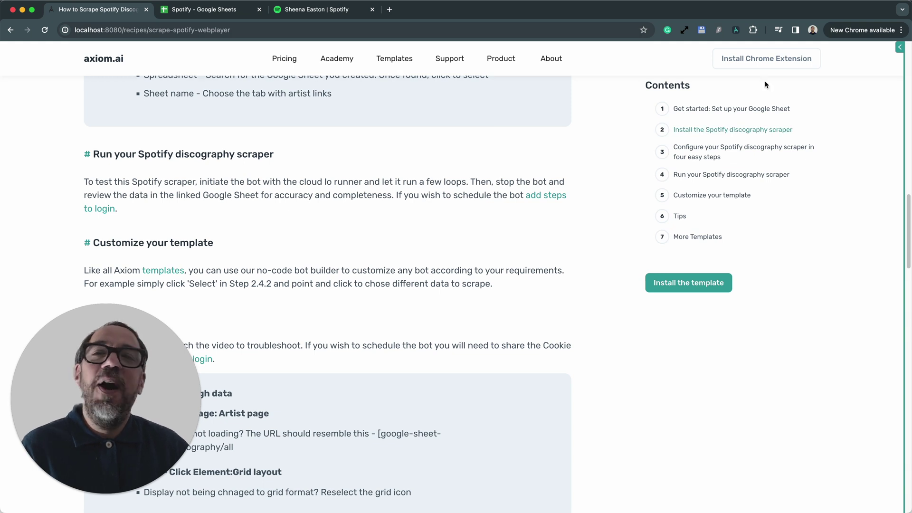
click(896, 49)
mouse_move(820, 59)
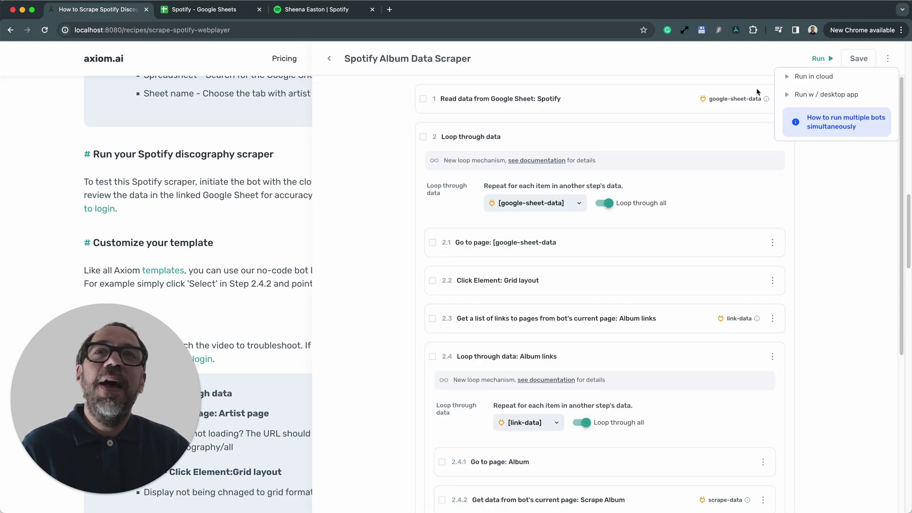
click(802, 84)
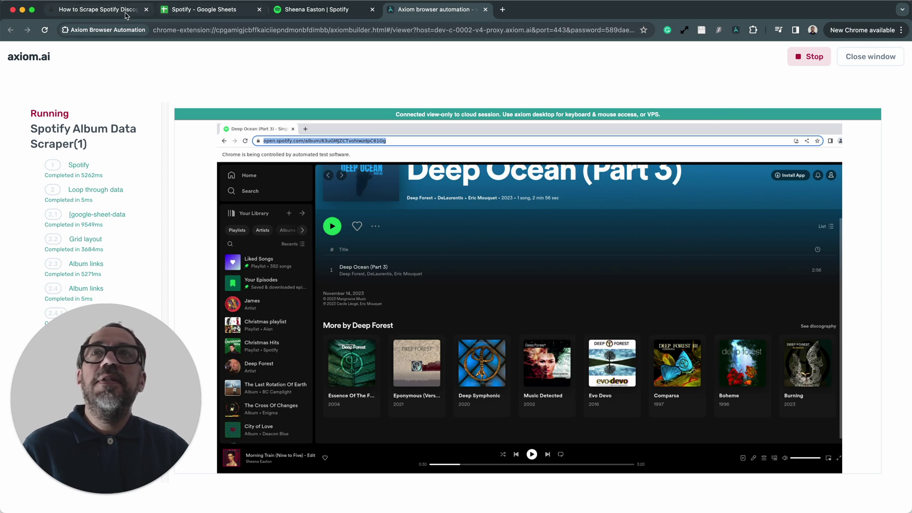
Step: Return to the scraper's steps during the run and examine the maximum results limit of step 2.3, Album links
click(98, 10)
scroll(588, 266, down, 3)
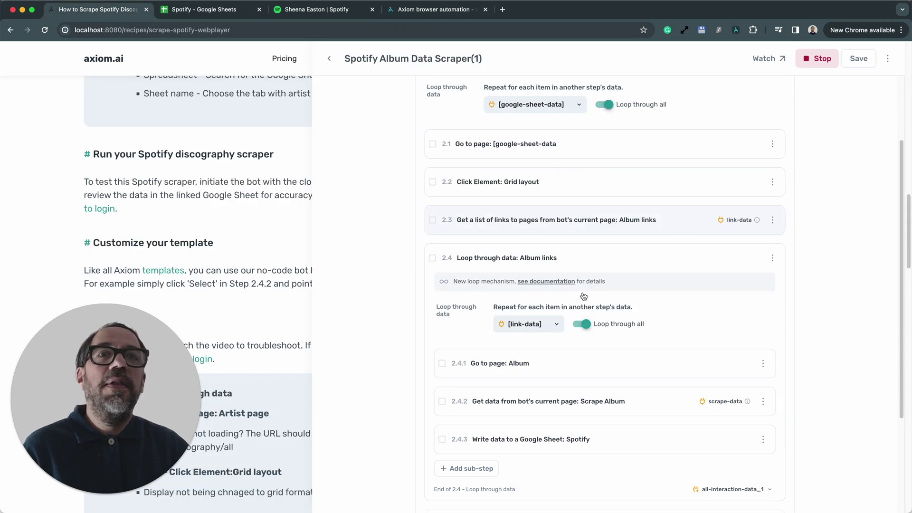
scroll(614, 276, down, 3)
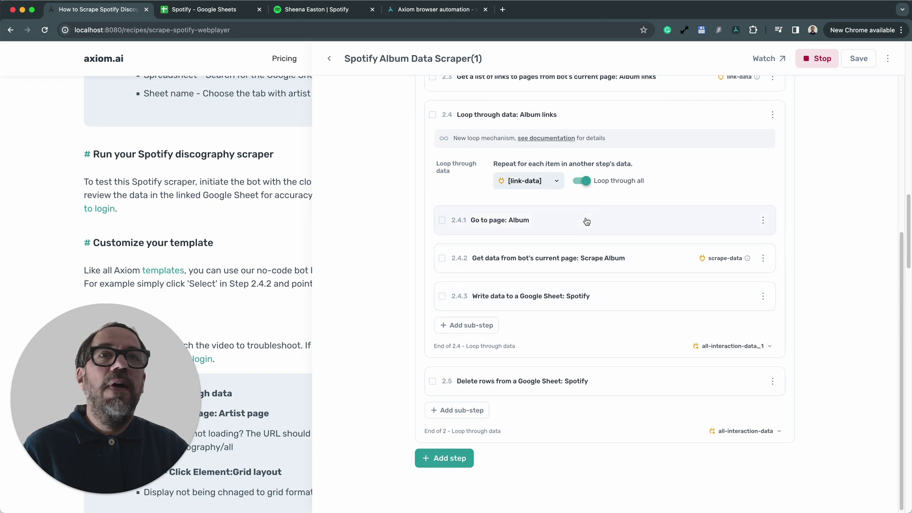
click(587, 221)
click(587, 221)
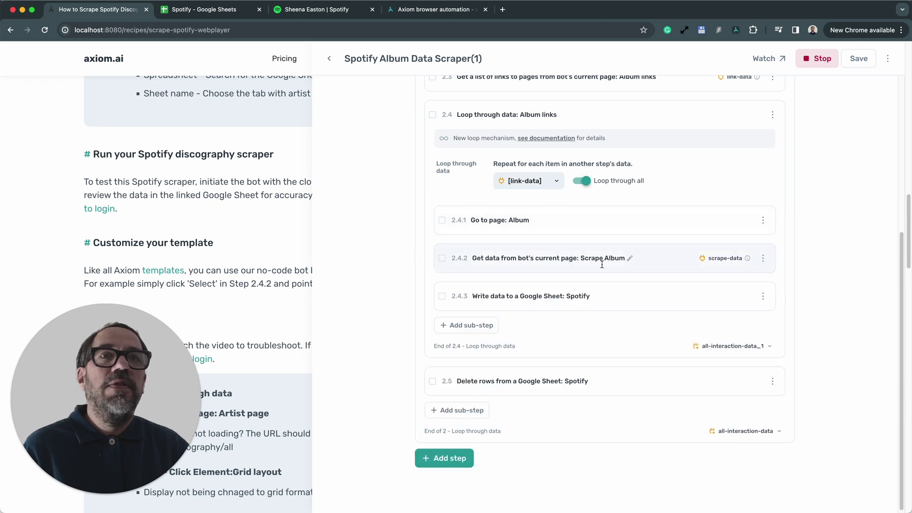
scroll(655, 256, up, 1)
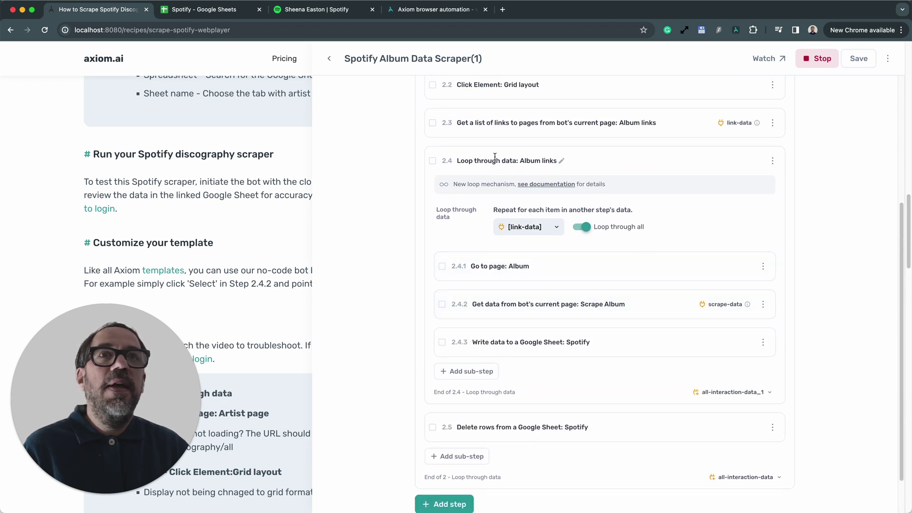
click(675, 131)
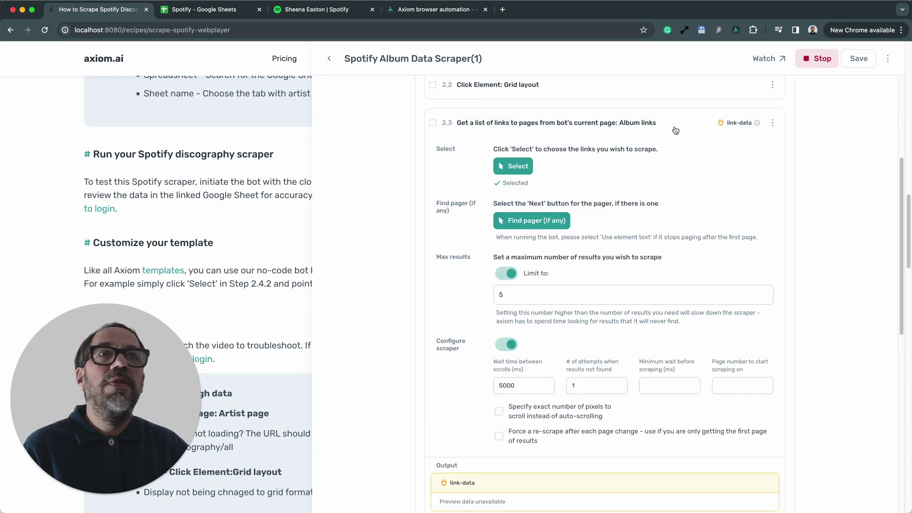
click(509, 289)
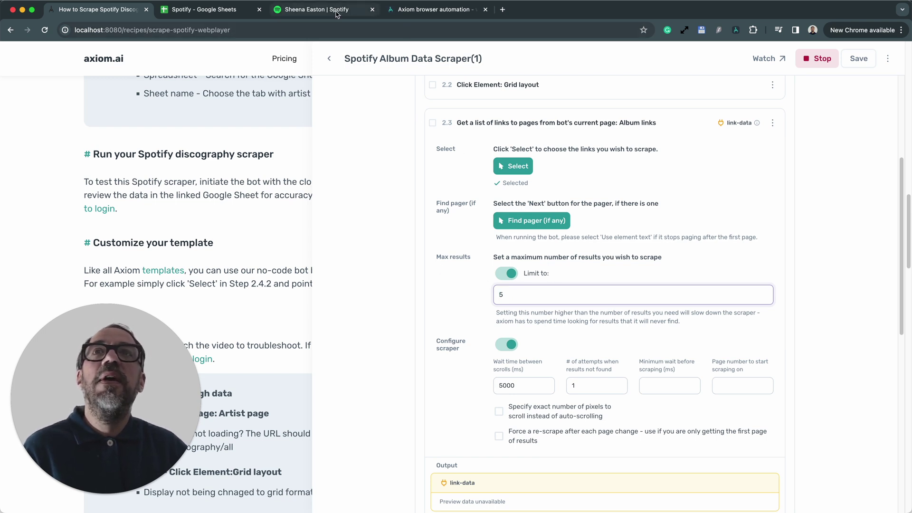
Step: Check the live view of the cloud run and the scraped album rows in the spreadsheet's Data sheet
click(412, 11)
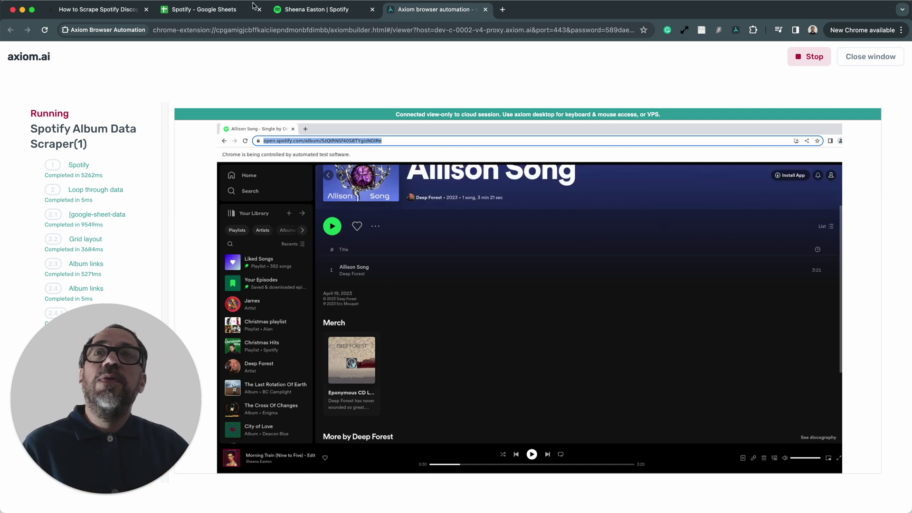
click(205, 10)
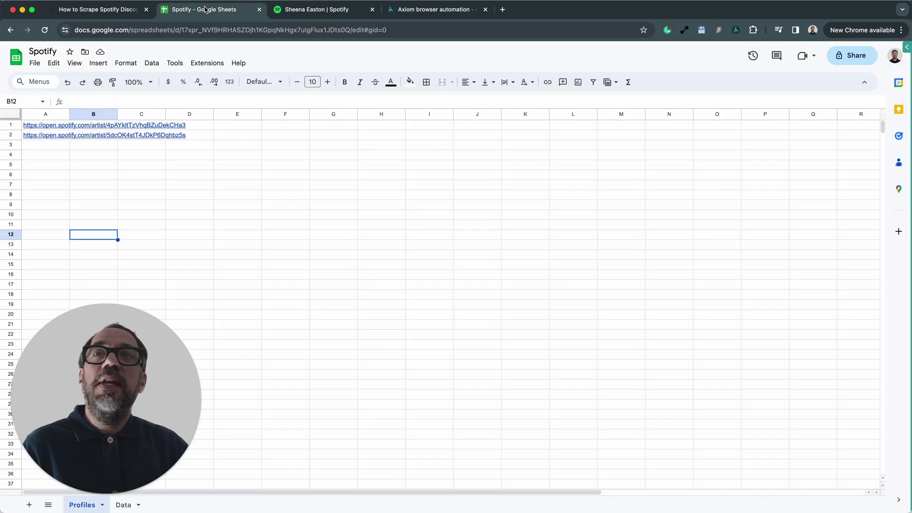
click(122, 506)
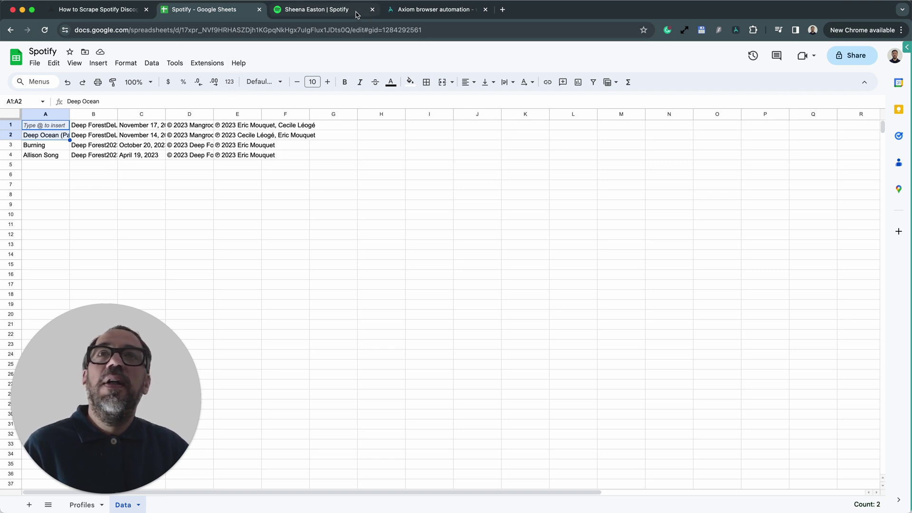
click(394, 7)
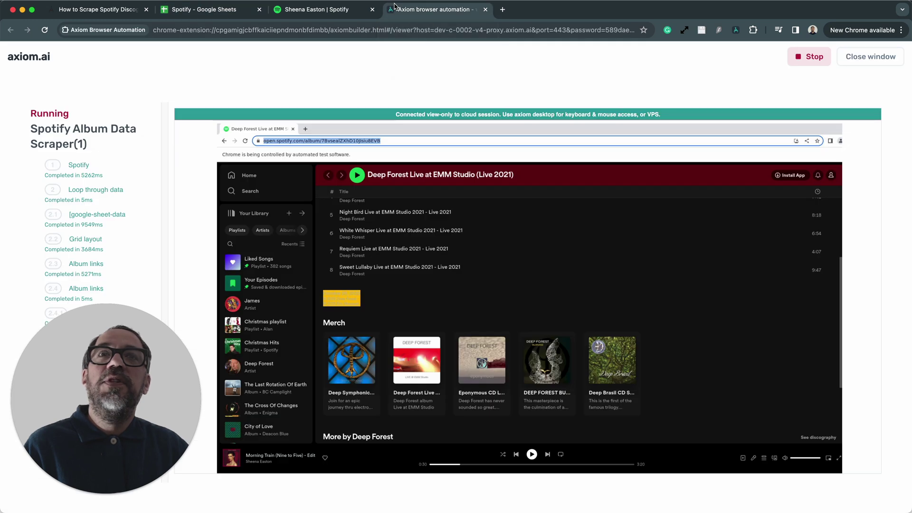
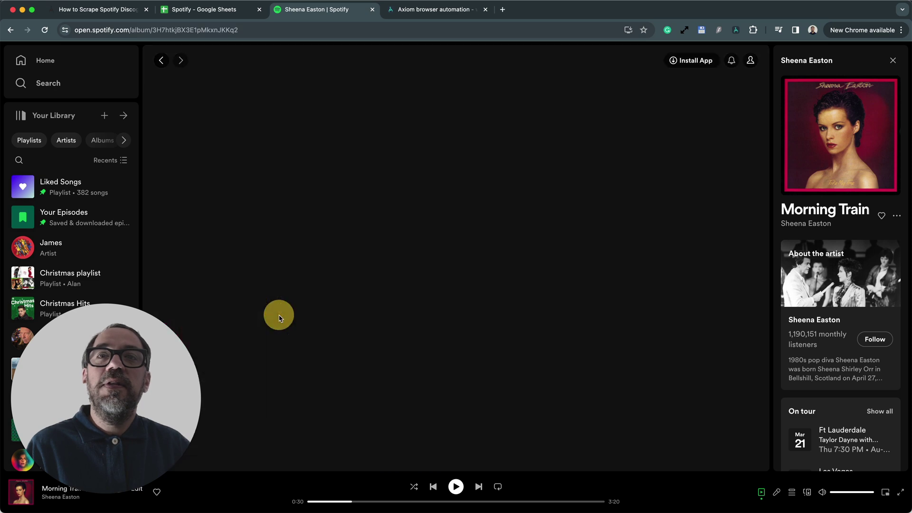
Step: Open the scraper over the Best Kept Secret album page and start the data selection of step 2.4.2, Scrape Album
click(735, 29)
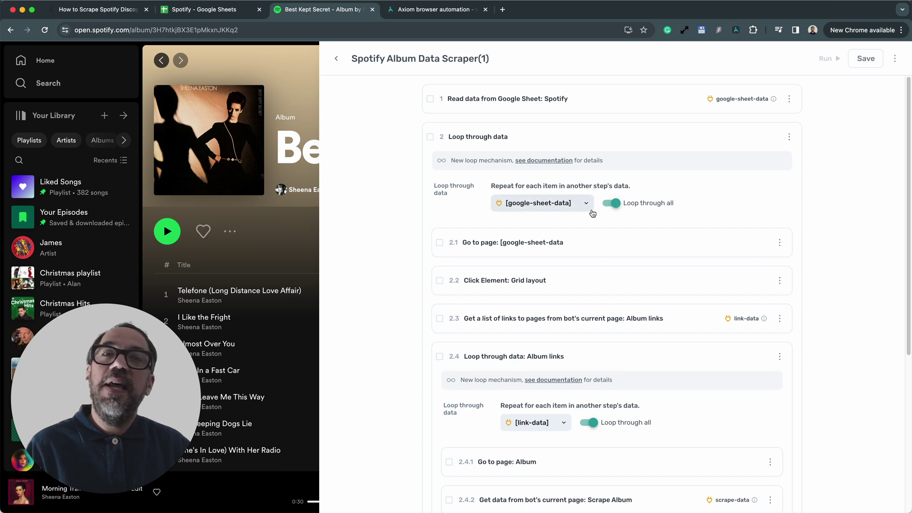
scroll(570, 321, down, 3)
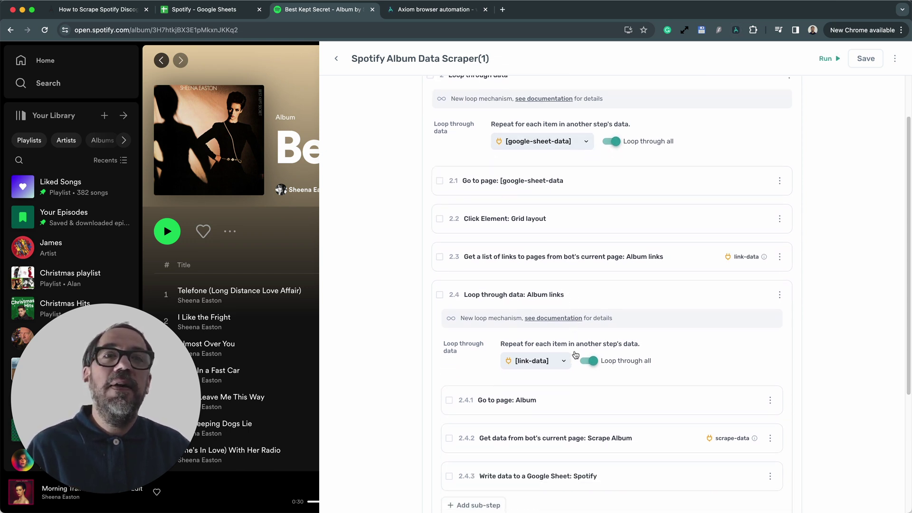
click(598, 296)
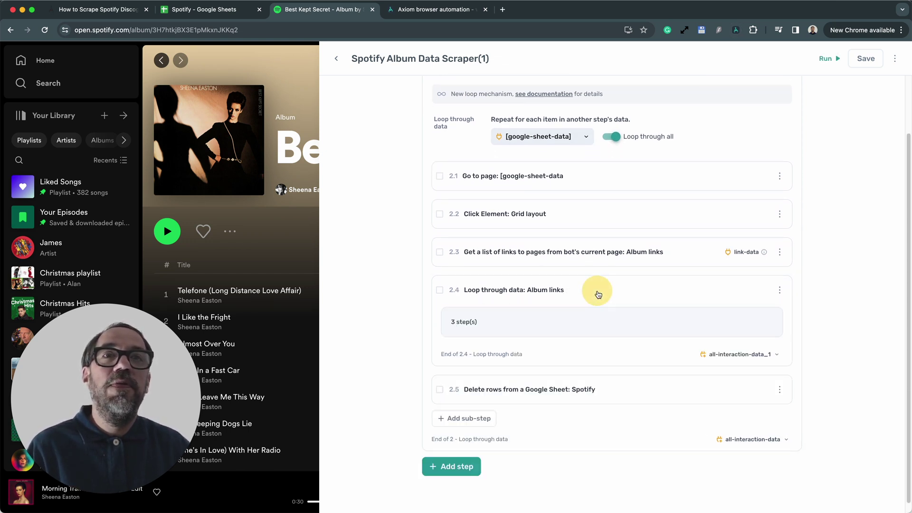
click(598, 295)
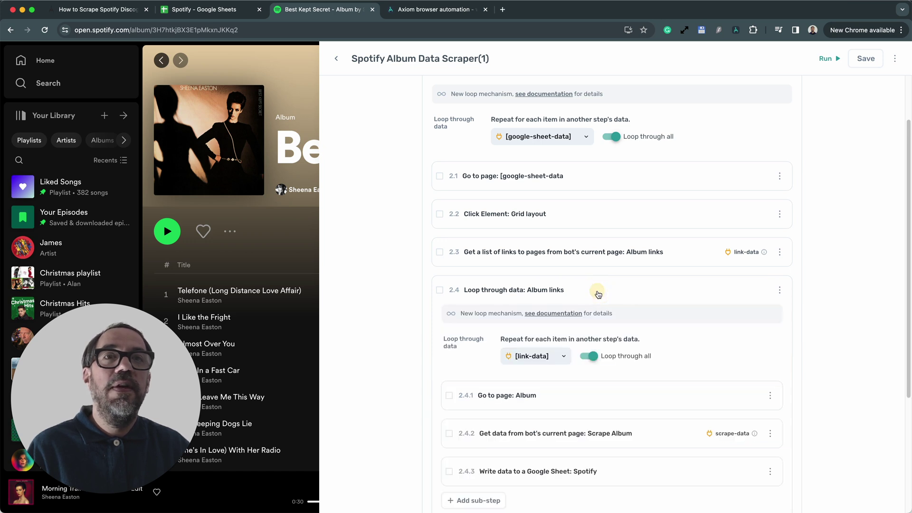
scroll(560, 405, down, 1)
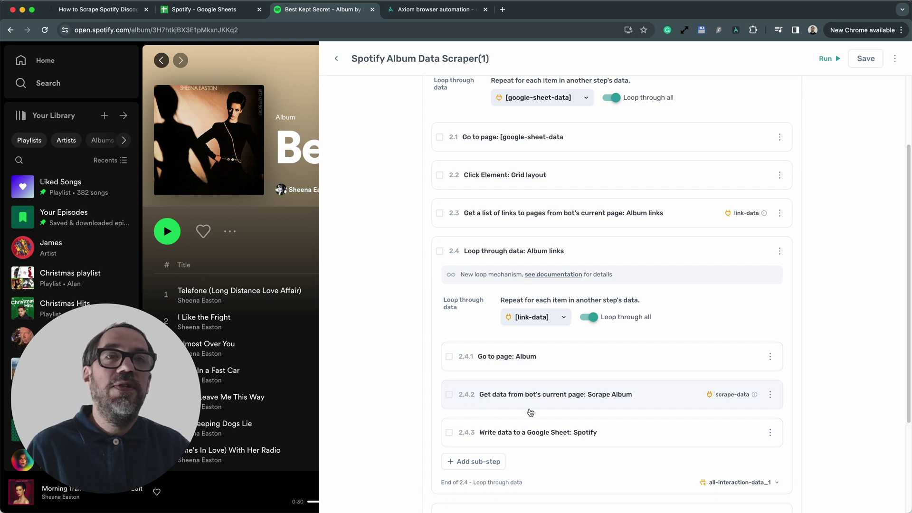
click(660, 404)
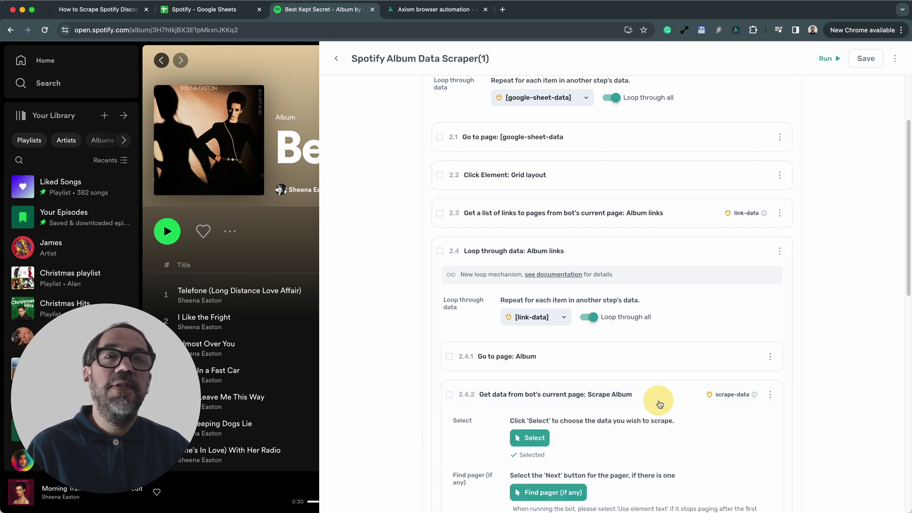
scroll(594, 389, down, 3)
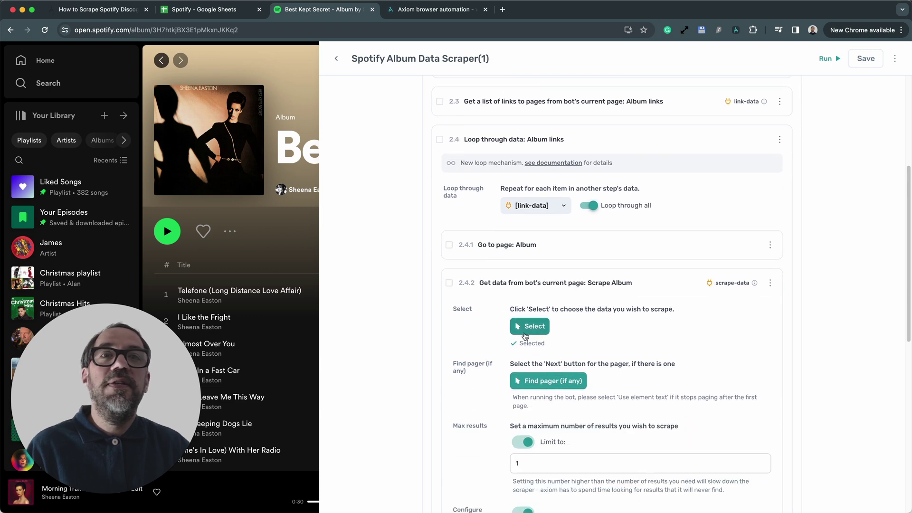
click(522, 327)
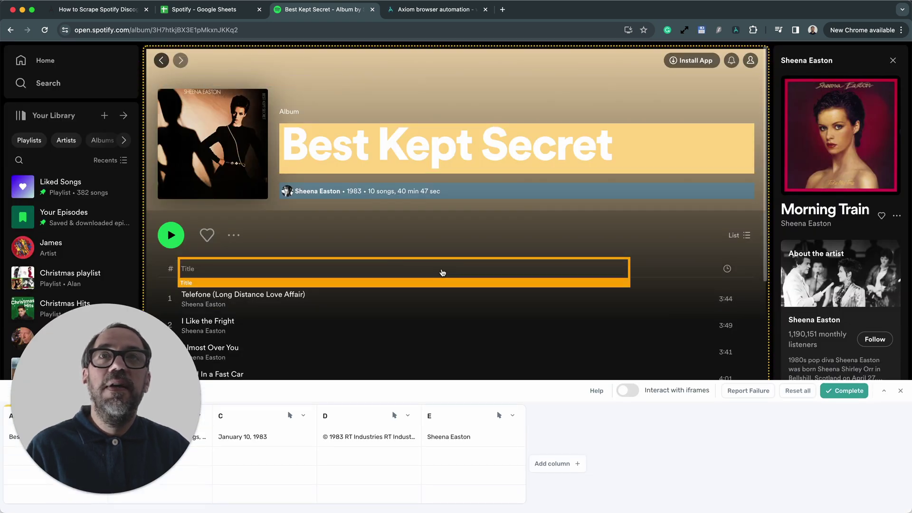
Step: Add a new column to the scraped album data and select the artist's biography text for it
scroll(442, 272, down, 4)
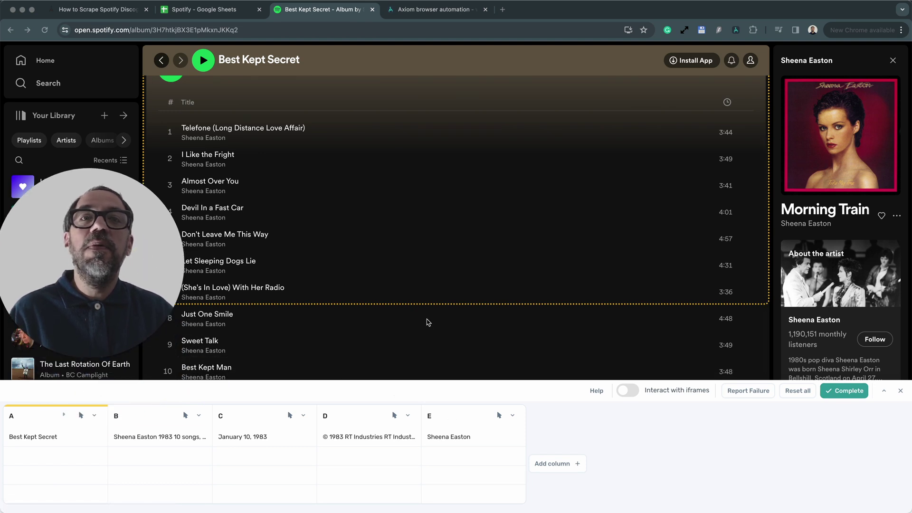
scroll(428, 322, up, 2)
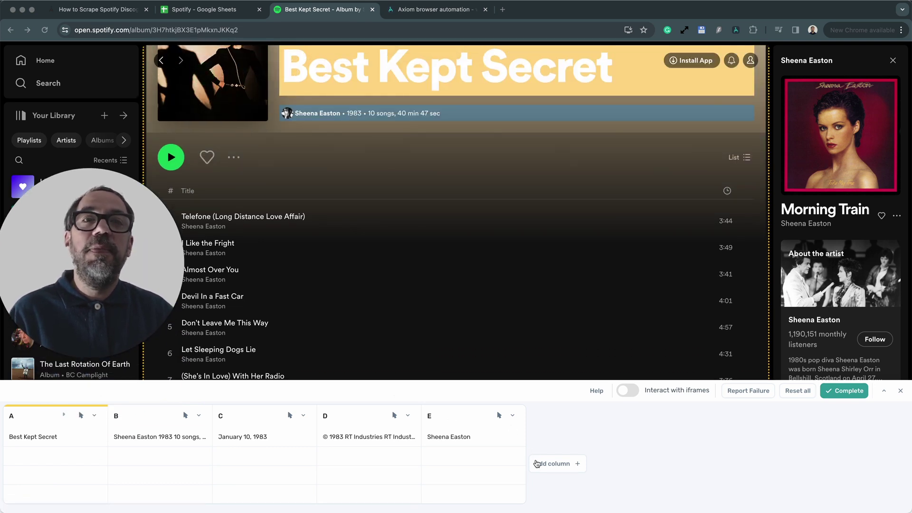
click(538, 464)
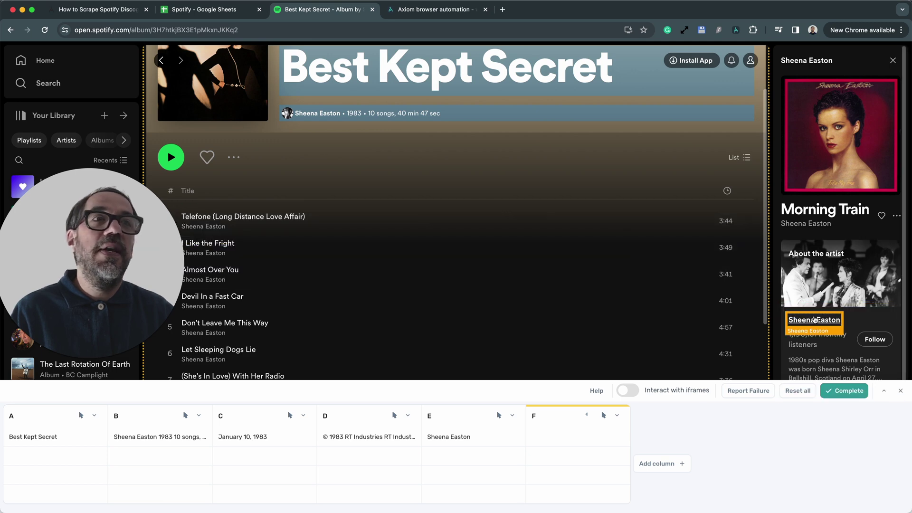
click(812, 359)
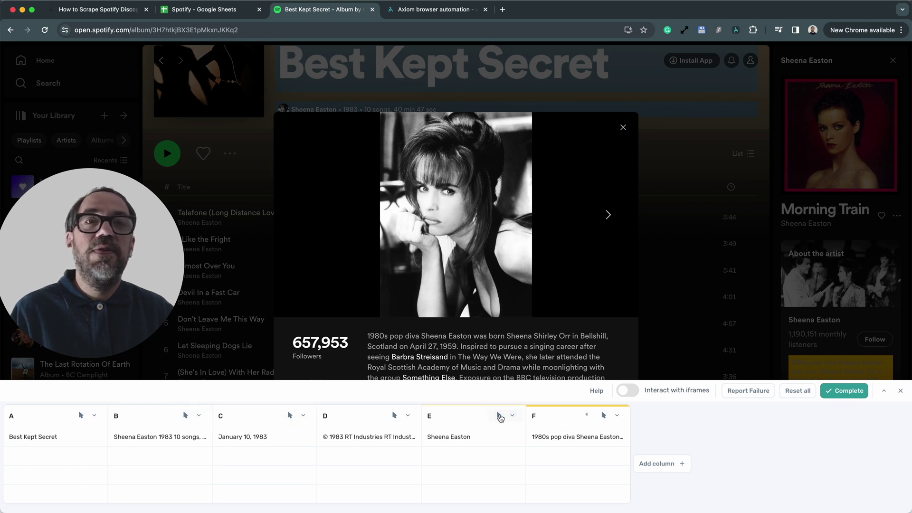
Step: Delete column D with the copyright line from the scraped data, leave the data selection and collapse step 2.4.2
click(407, 415)
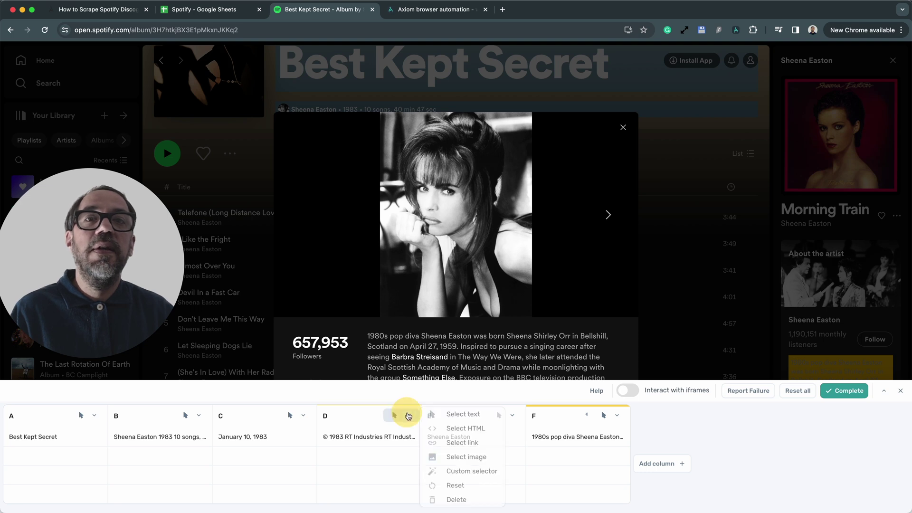
click(457, 499)
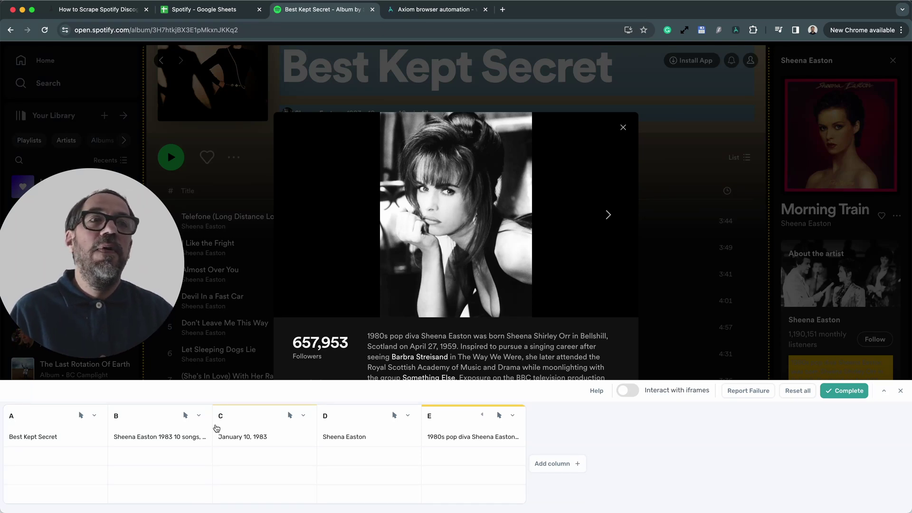
click(887, 392)
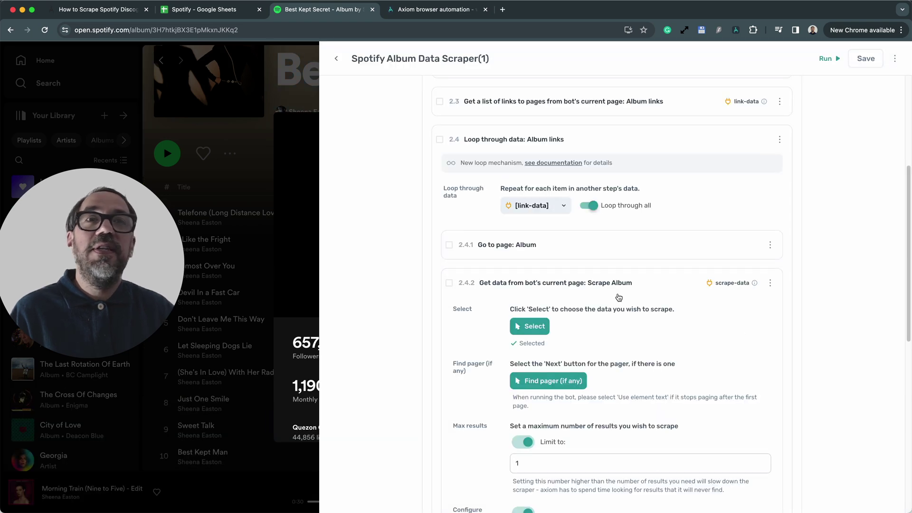
click(687, 287)
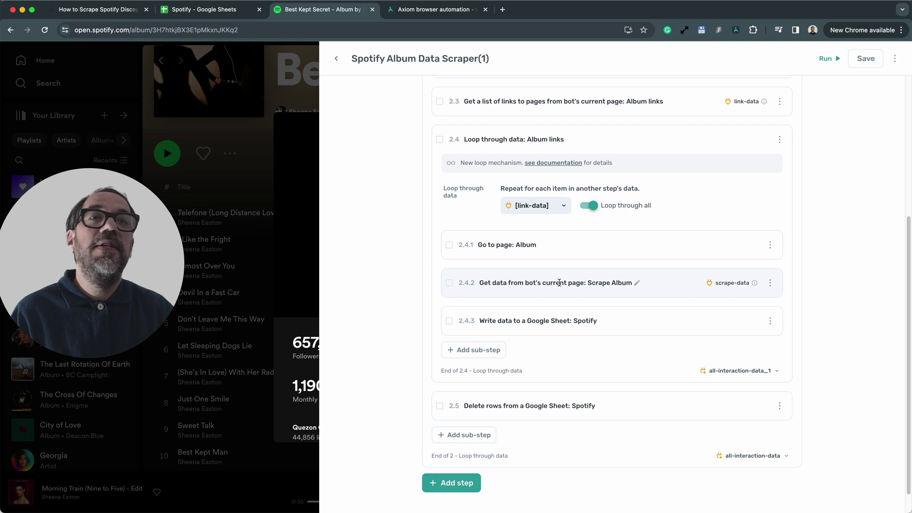
Step: Open the scraper beside the recipe page's Tips section and check the URL entered in step 2.1, Go to page
drag(138, 240, 159, 355)
scroll(531, 335, up, 1)
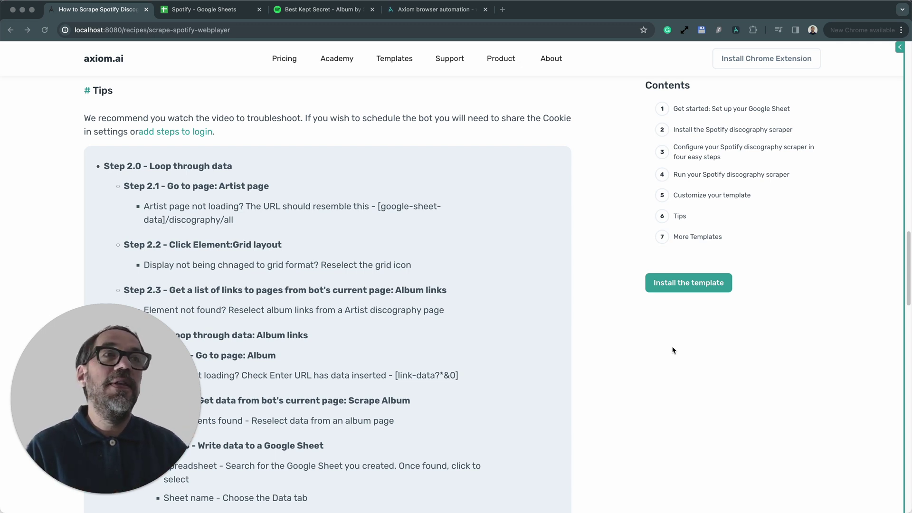
click(892, 66)
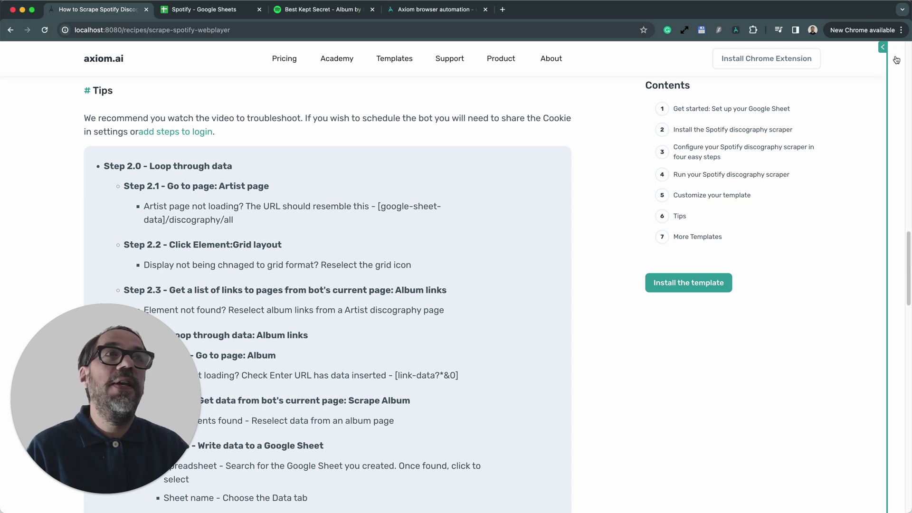
click(896, 60)
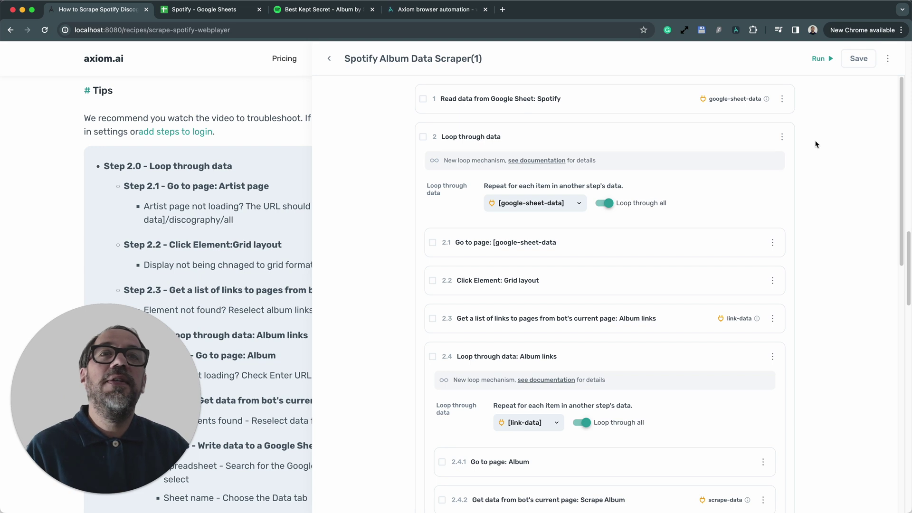
click(682, 235)
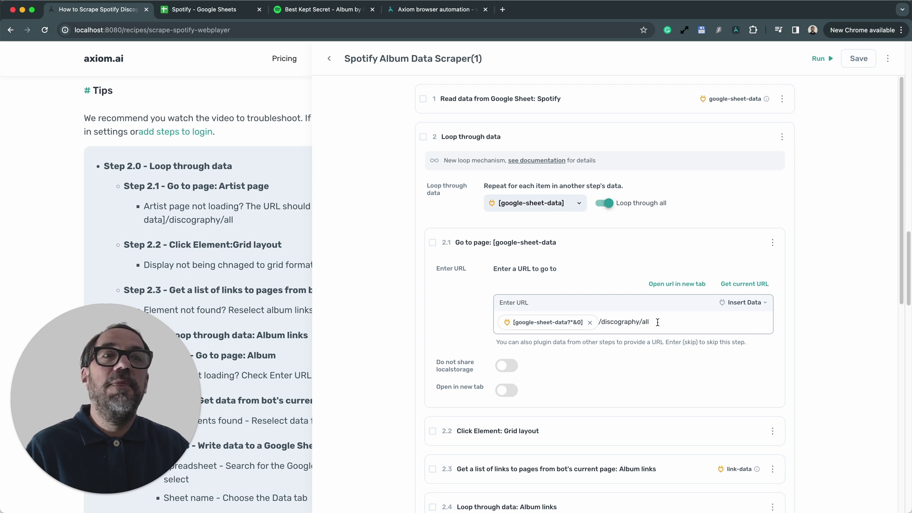
click(618, 247)
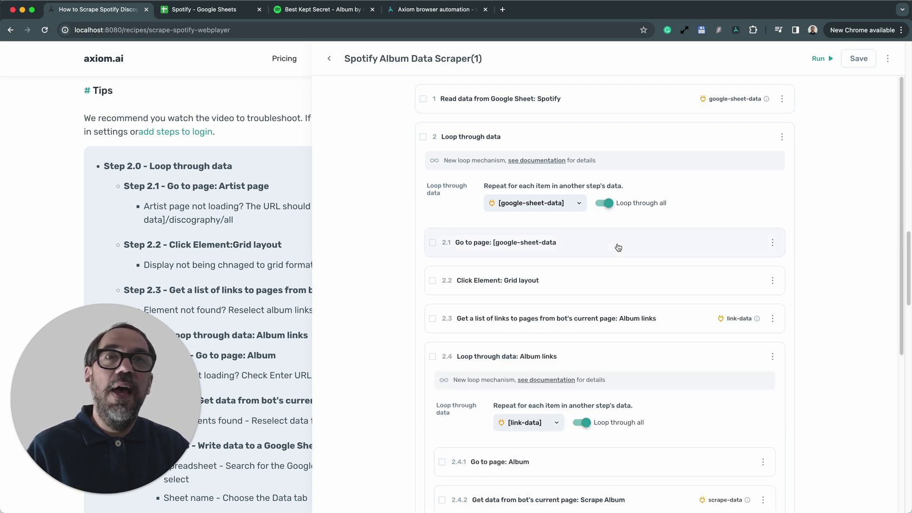
Step: Examine the settings of step 2.2, Click Element: Grid layout, and the link selection and result limit of step 2.3, Album links
click(593, 290)
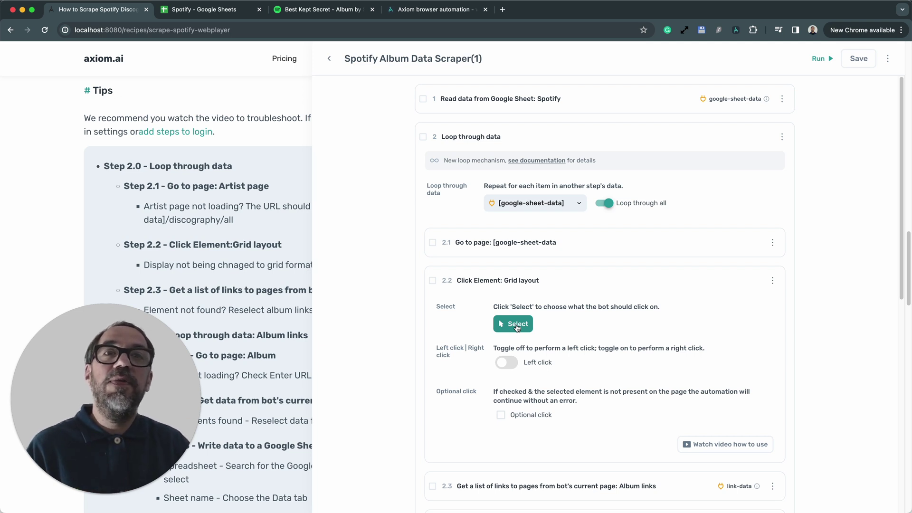
click(568, 275)
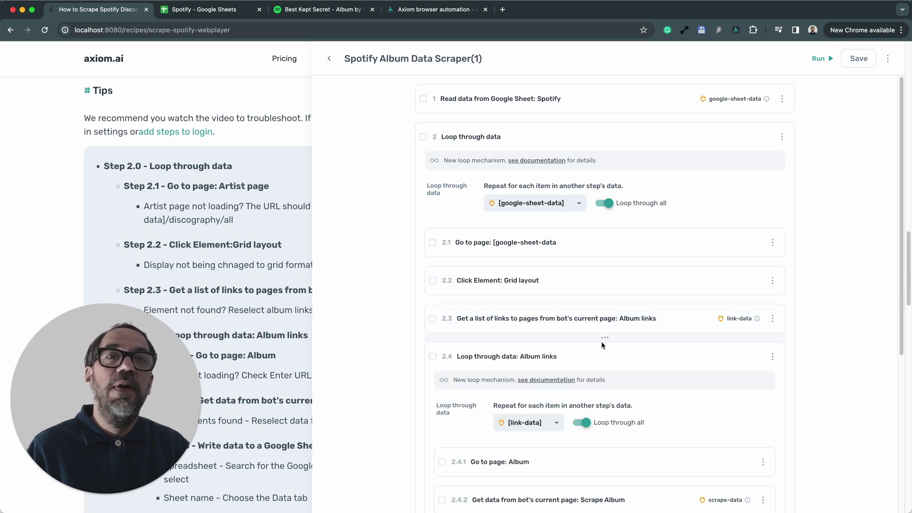
click(684, 320)
scroll(611, 390, down, 3)
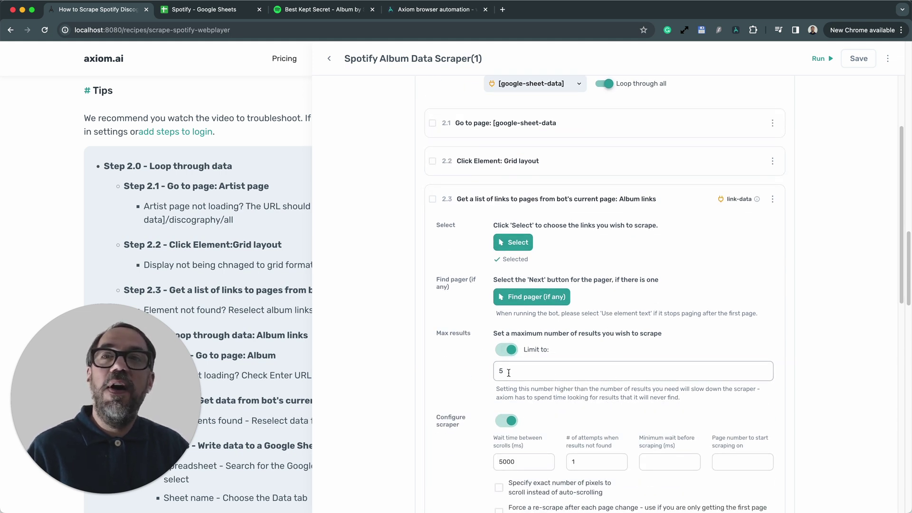
click(706, 199)
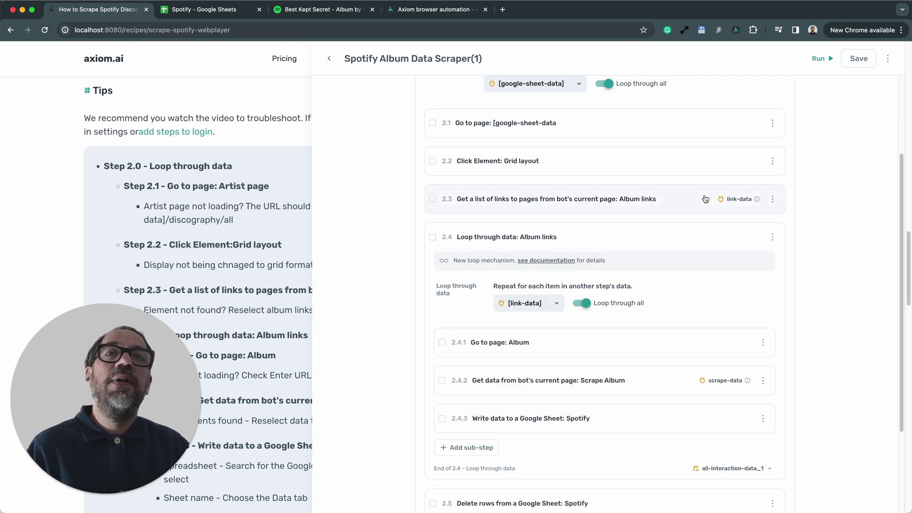
Step: Check the link data inserted as the URL in step 2.4.1, Go to page: Album
scroll(552, 305, down, 2)
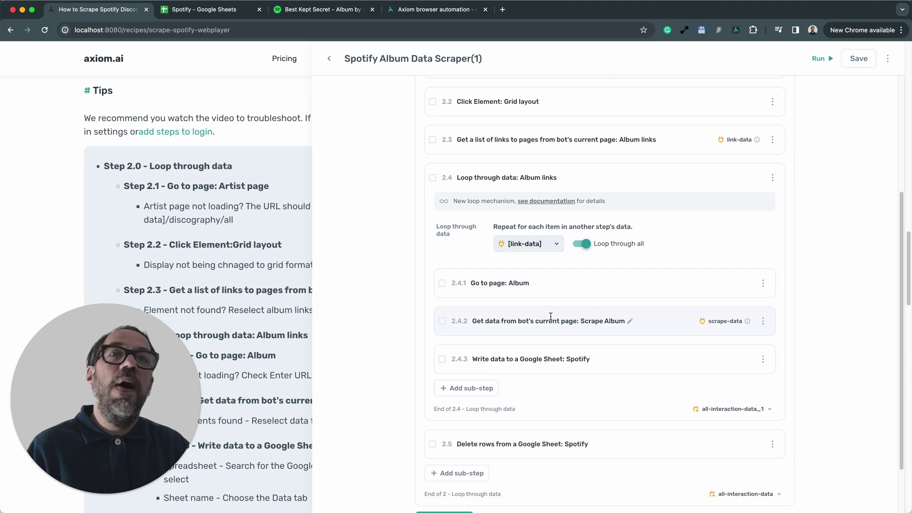
click(589, 292)
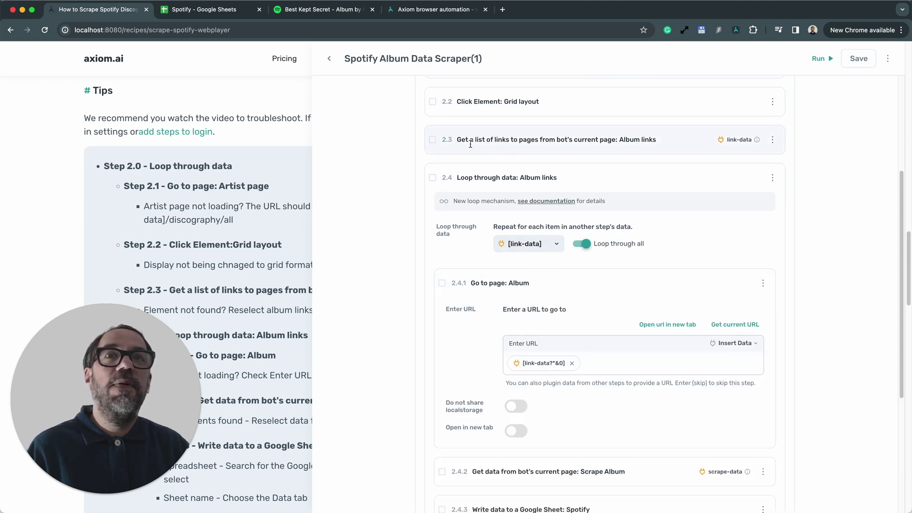
click(608, 288)
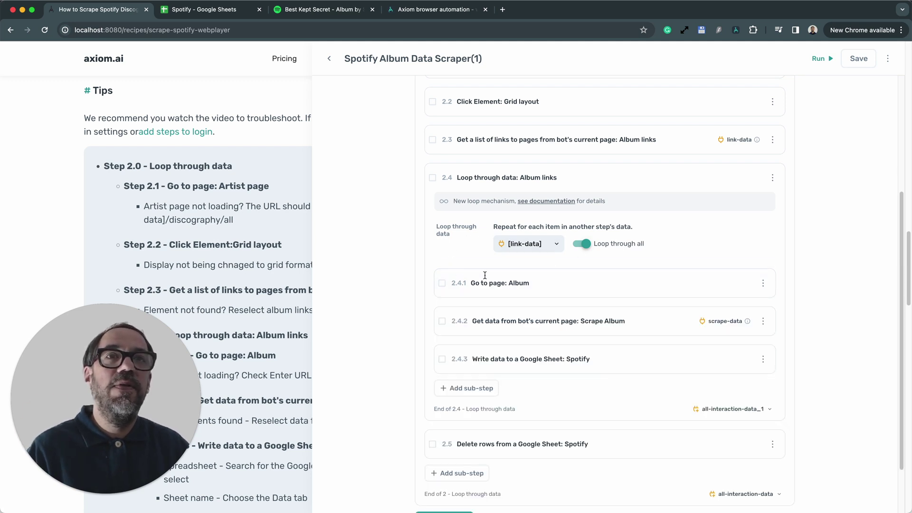
Step: Check the spreadsheet, sheet name and write options of step 2.4.3 and the sheet and row deletion settings of step 2.5
scroll(575, 427, down, 1)
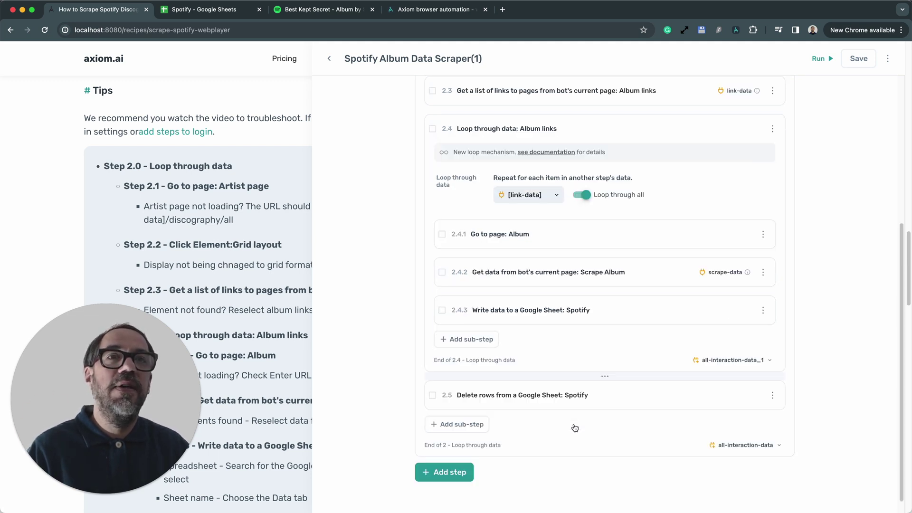
click(617, 323)
scroll(605, 389, down, 3)
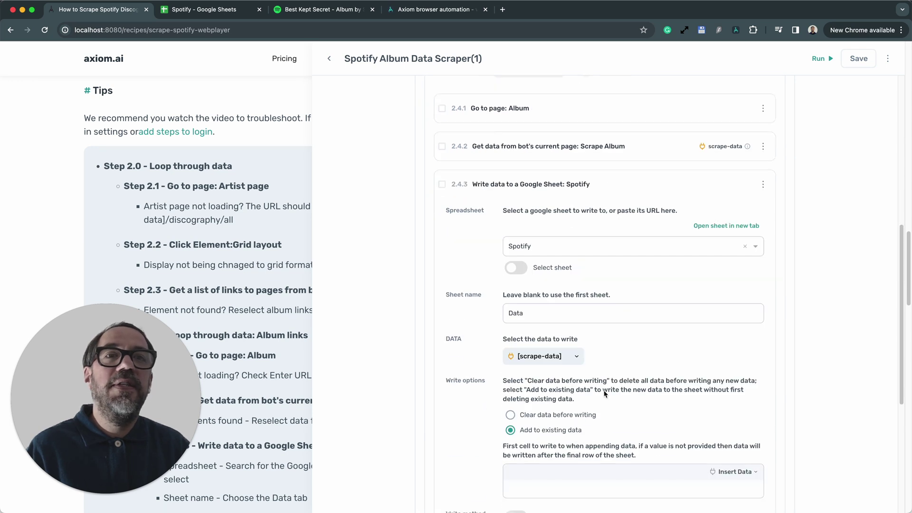
scroll(605, 392, down, 1)
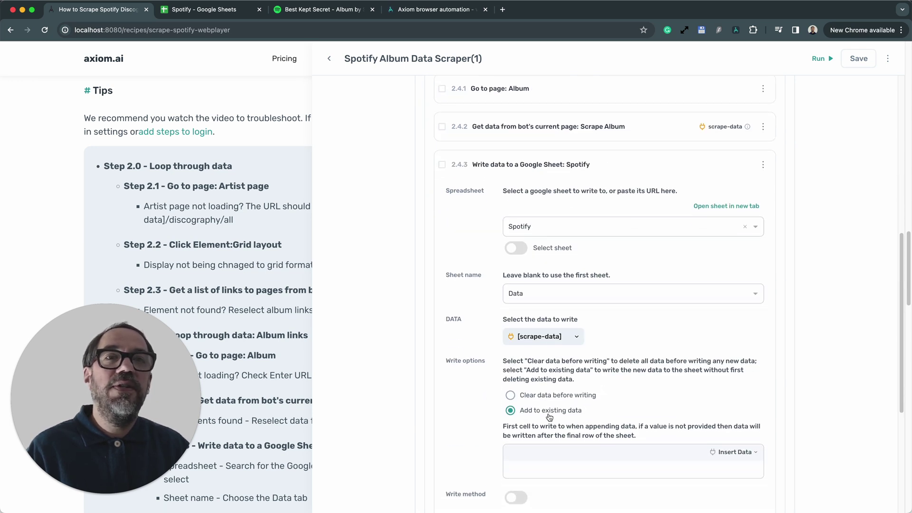
click(613, 166)
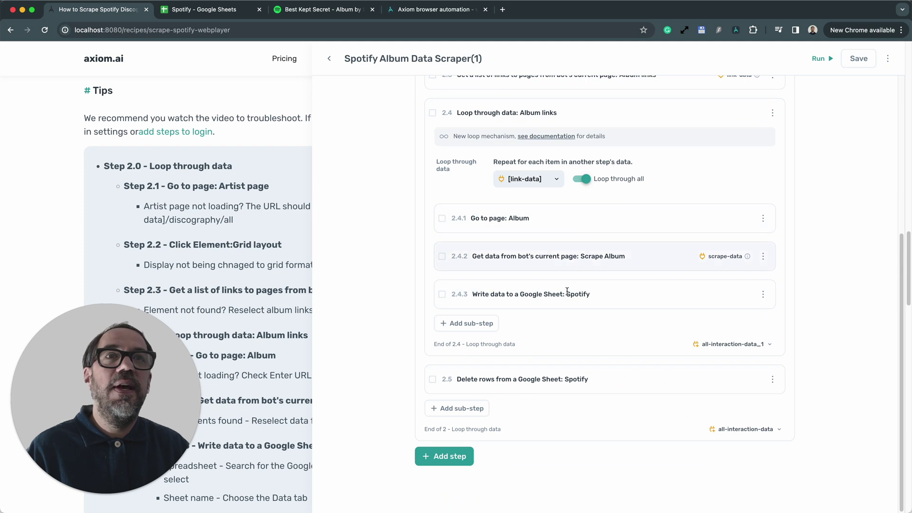
click(621, 379)
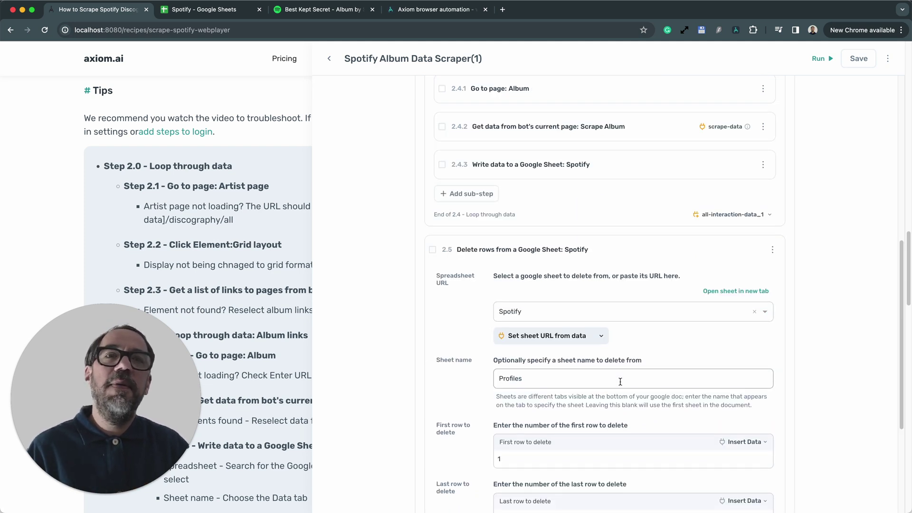
scroll(620, 385, down, 5)
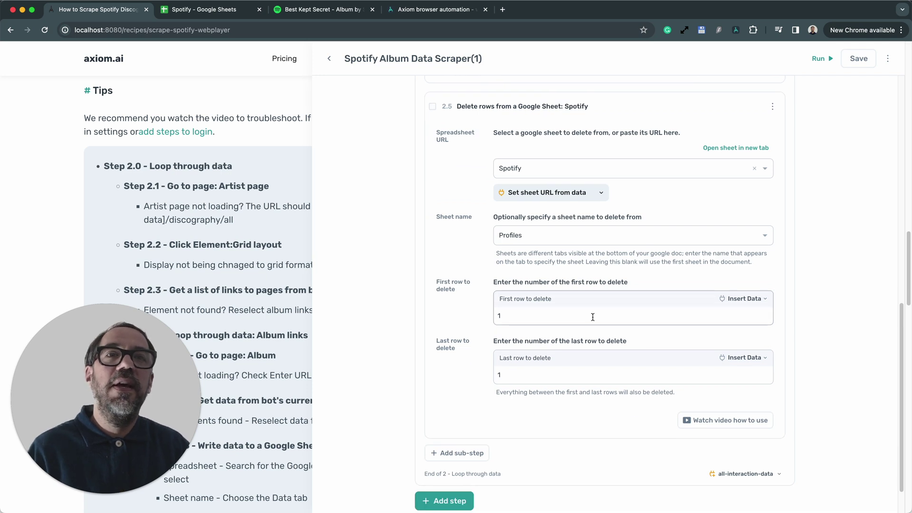